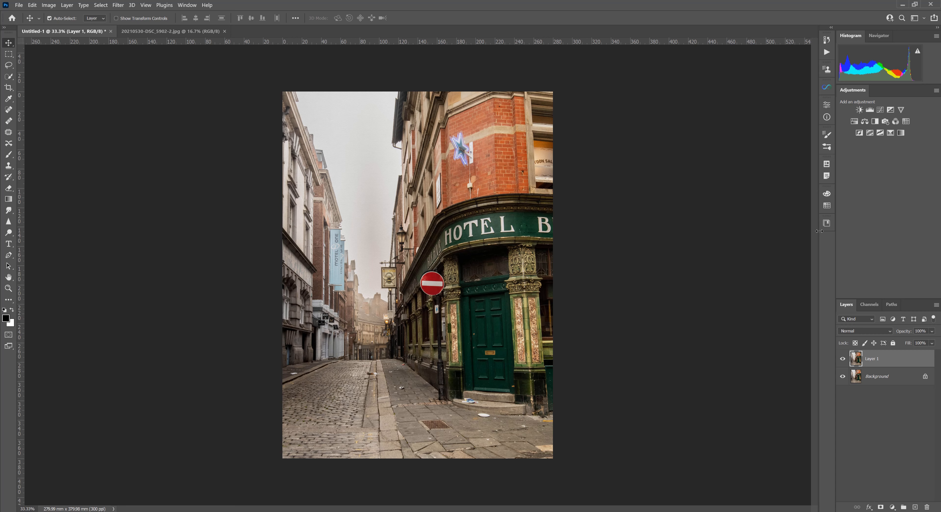
Place the smooth skies (1) texture from Trudys Texture Library onto the street photo
left_click(826, 223)
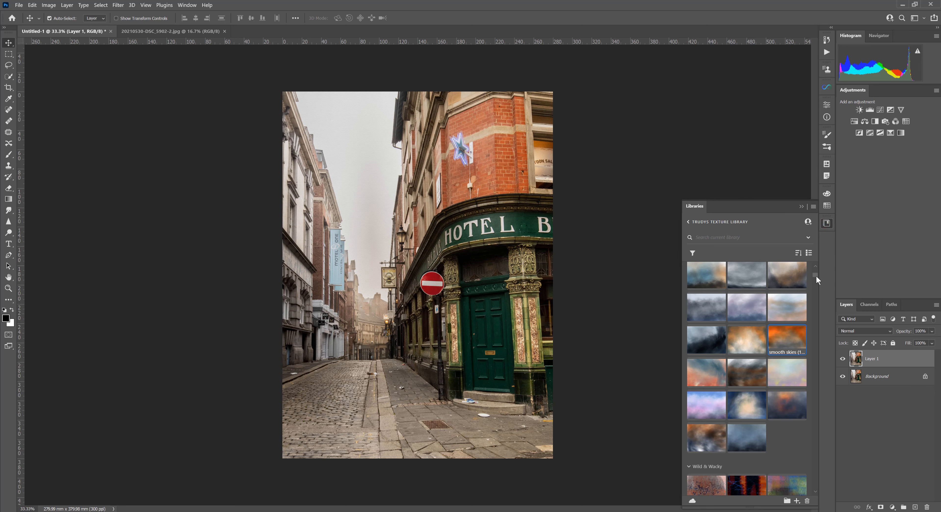
left_click_drag(817, 277, 817, 274)
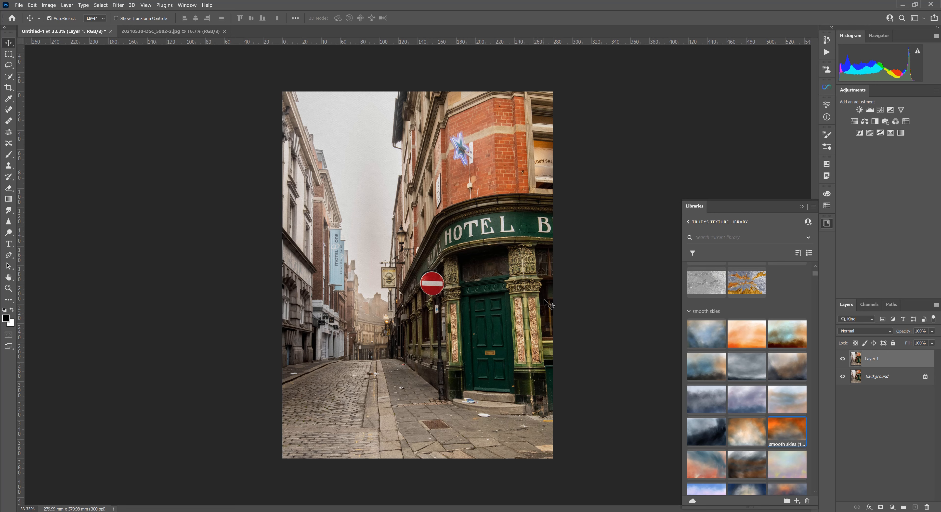
scroll(724, 345, "down", 1)
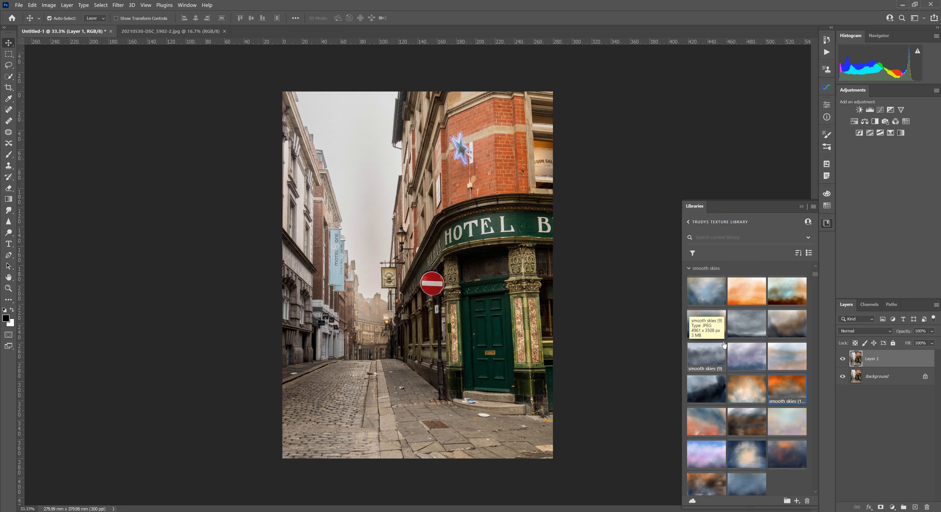
scroll(723, 345, "down", 1)
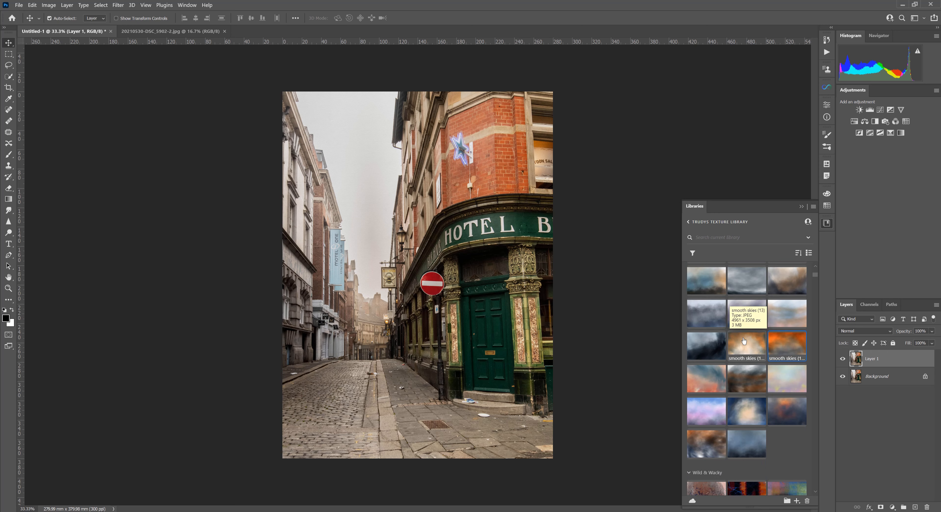
scroll(743, 341, "down", 1)
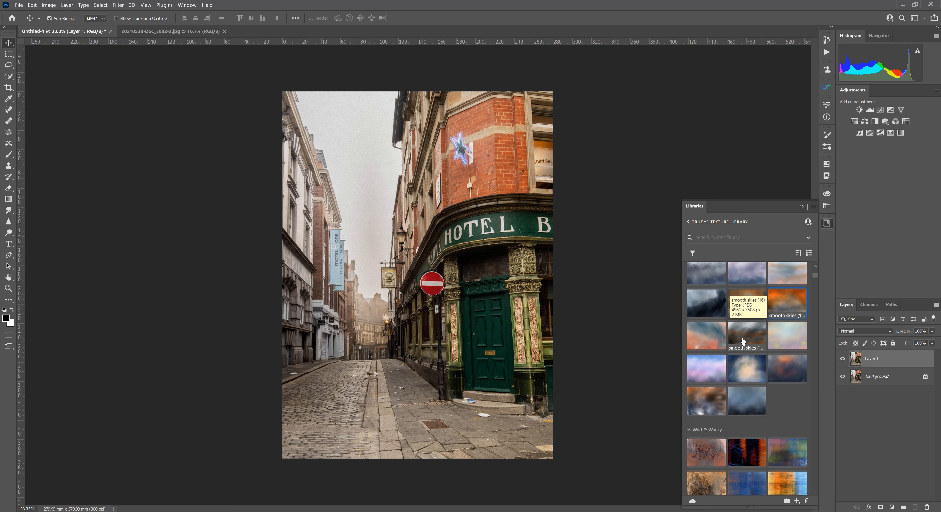
scroll(742, 341, "up", 1)
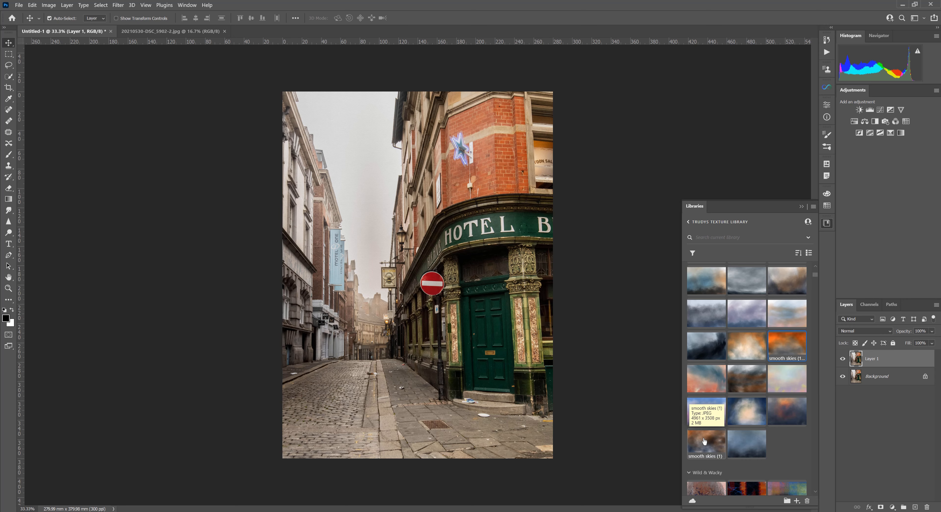
left_click(693, 438)
left_click_drag(402, 328, 401, 328)
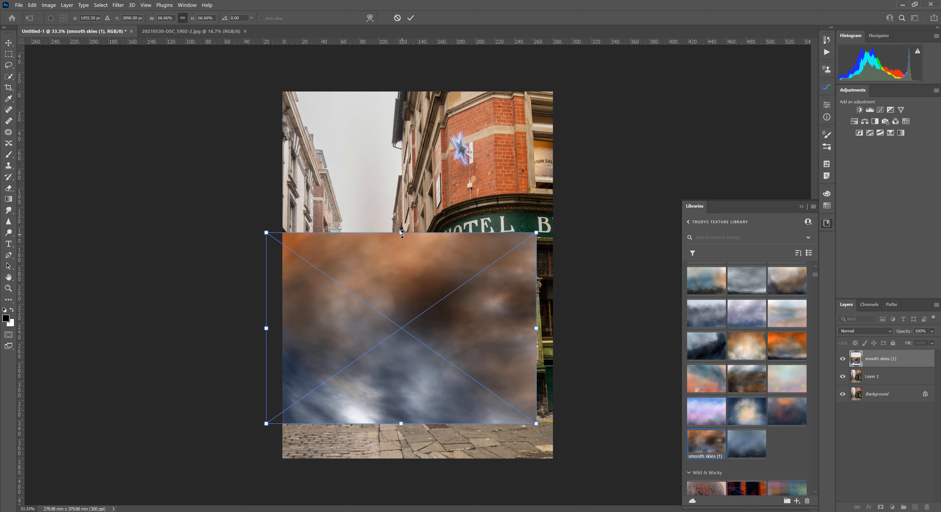
Enlarge the smooth skies (1) texture to about 129% so it covers the canvas, and set its blend mode to Difference
left_click_drag(406, 233, 402, 67)
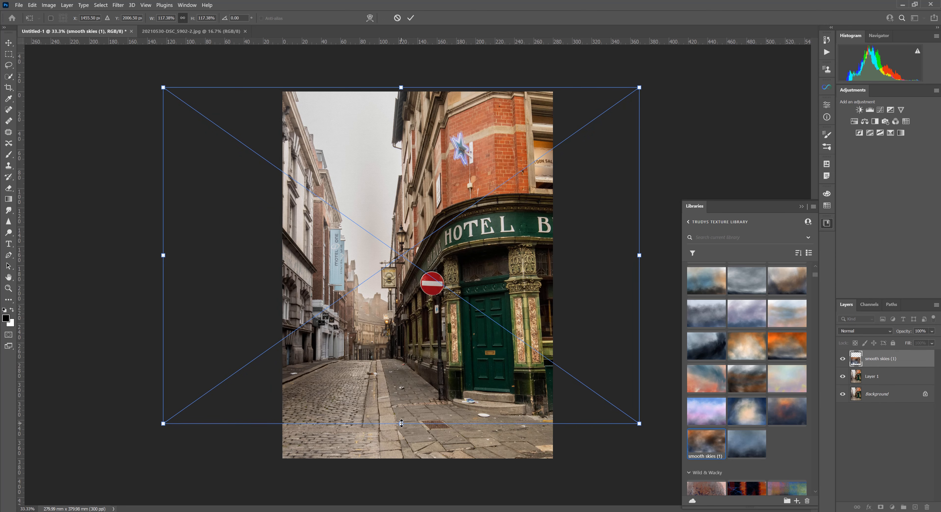
left_click_drag(409, 423, 404, 461)
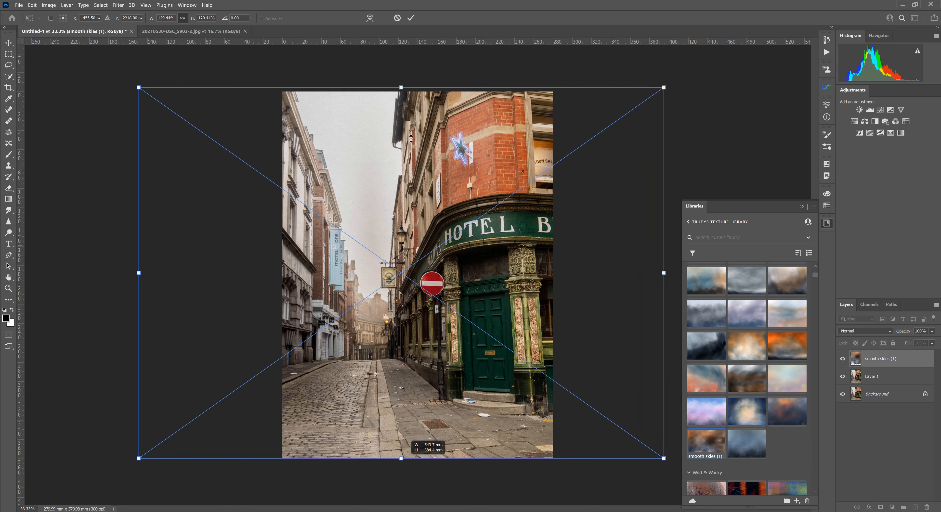
left_click(411, 17)
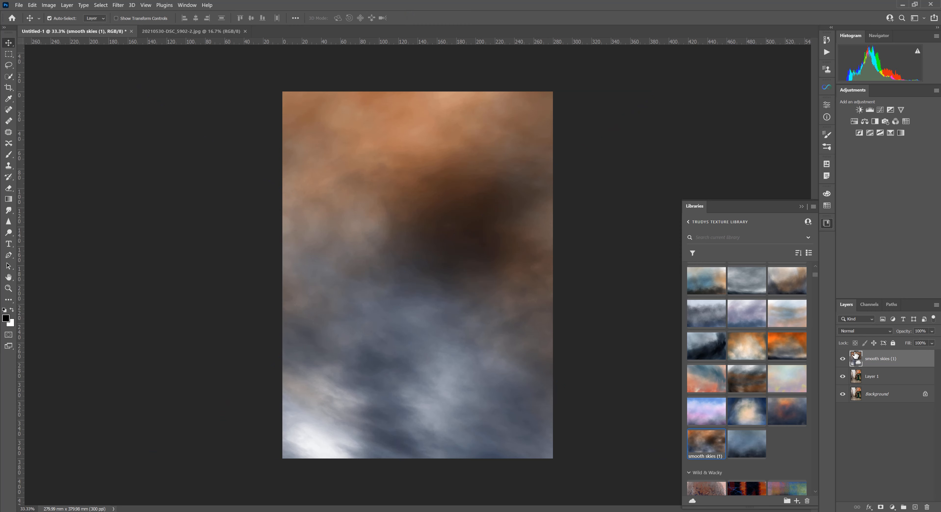
left_click(863, 330)
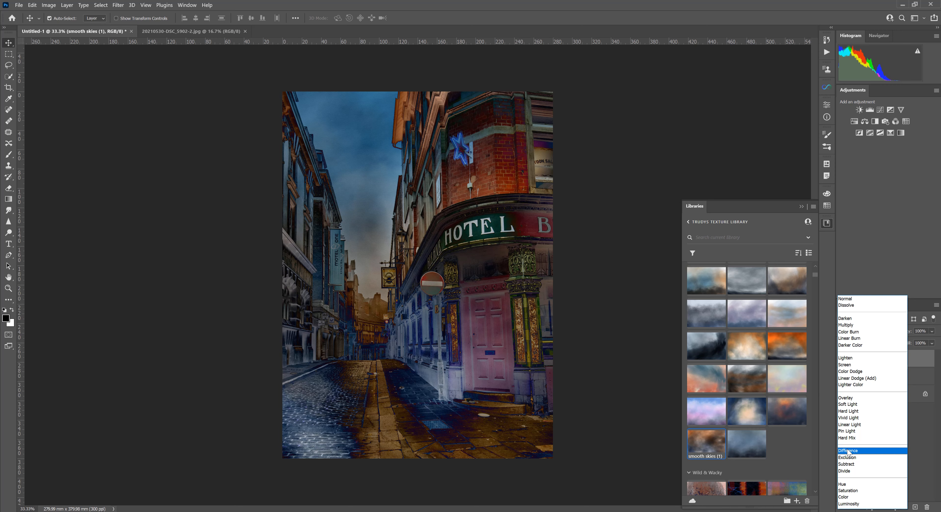
left_click(849, 452)
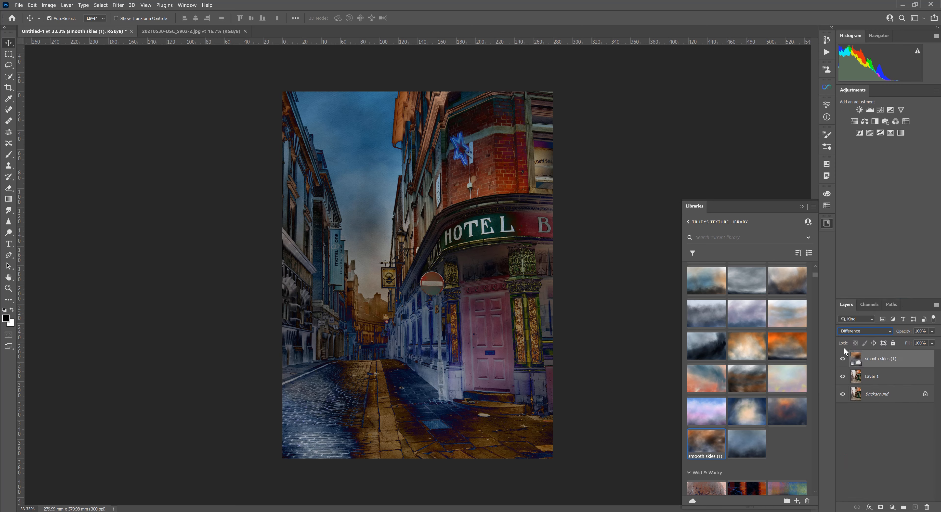
Rotate the smooth skies (1) texture 180° and shift it left to an X position of about 877 px
left_click_drag(752, 349, 429, 309)
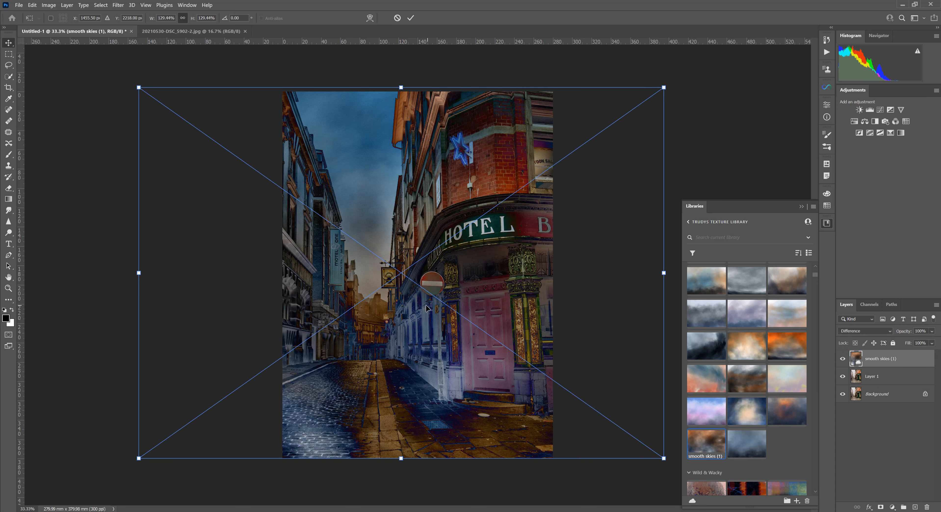
right_click(474, 304)
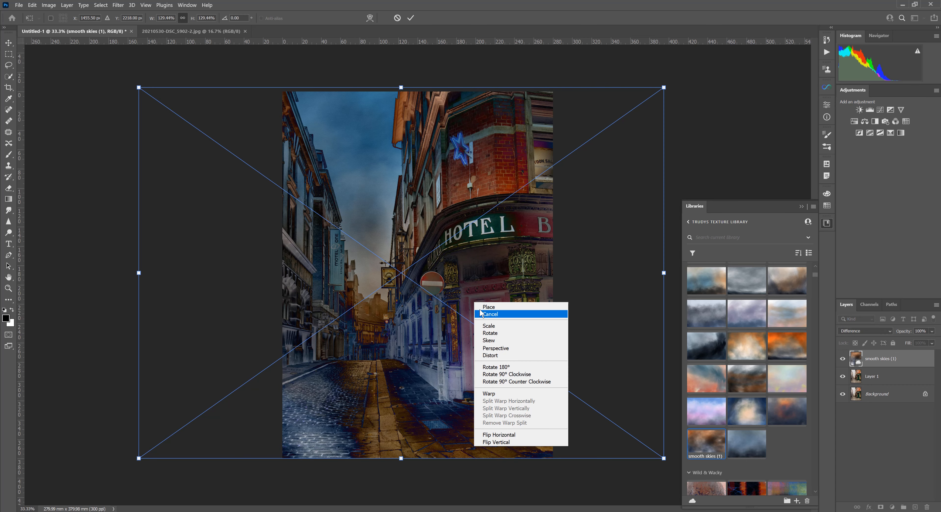
left_click(507, 368)
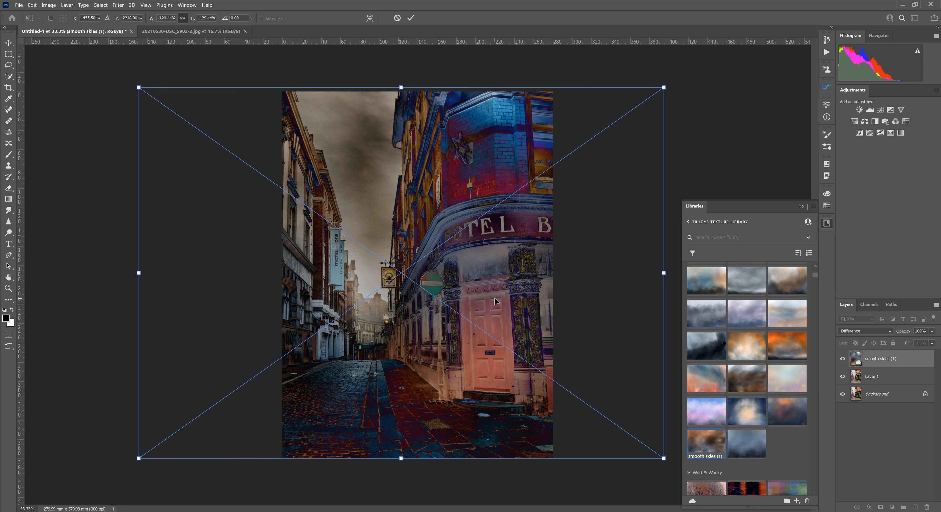
left_click_drag(495, 301, 447, 300)
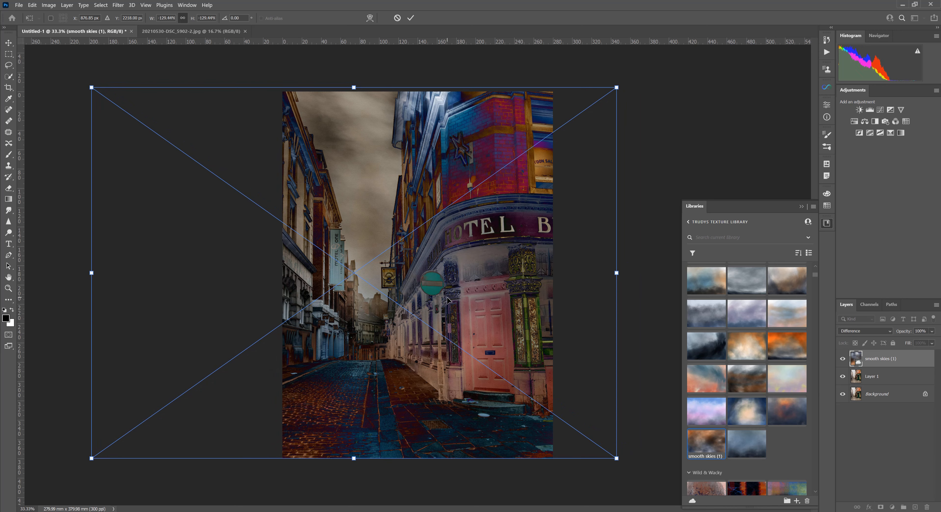
left_click(411, 18)
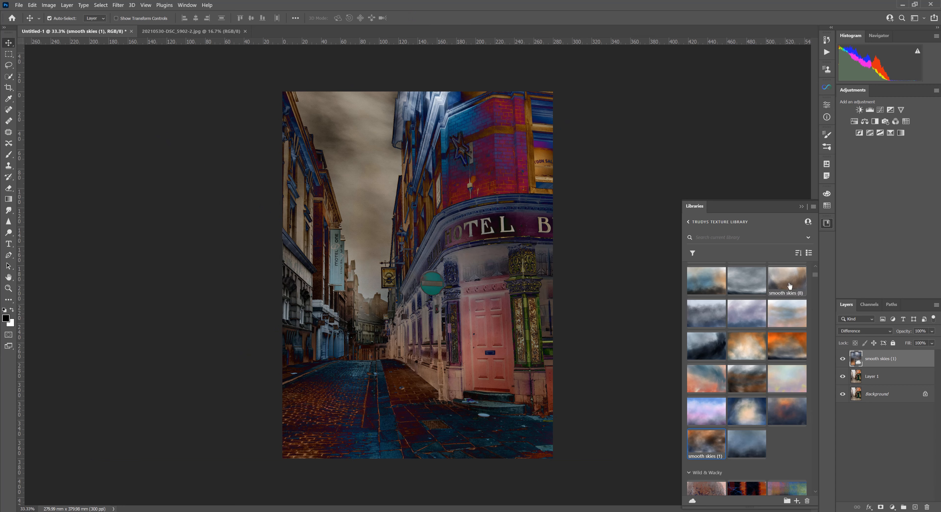
Lower the smooth skies (1) layer's fill to 67%
left_click(932, 343)
left_click_drag(932, 349, 922, 355)
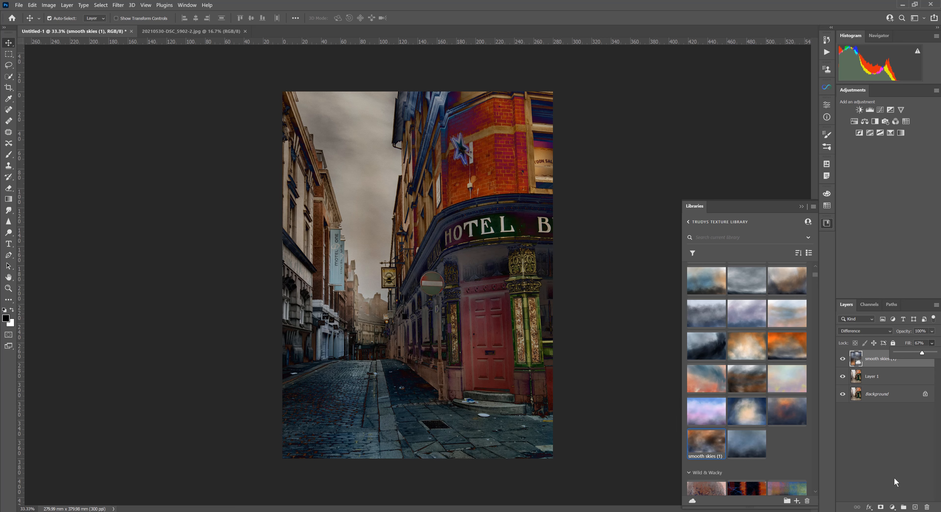
Add a layer mask to the smooth skies (1) texture and brush its effect off the no-entry sign
left_click(882, 508)
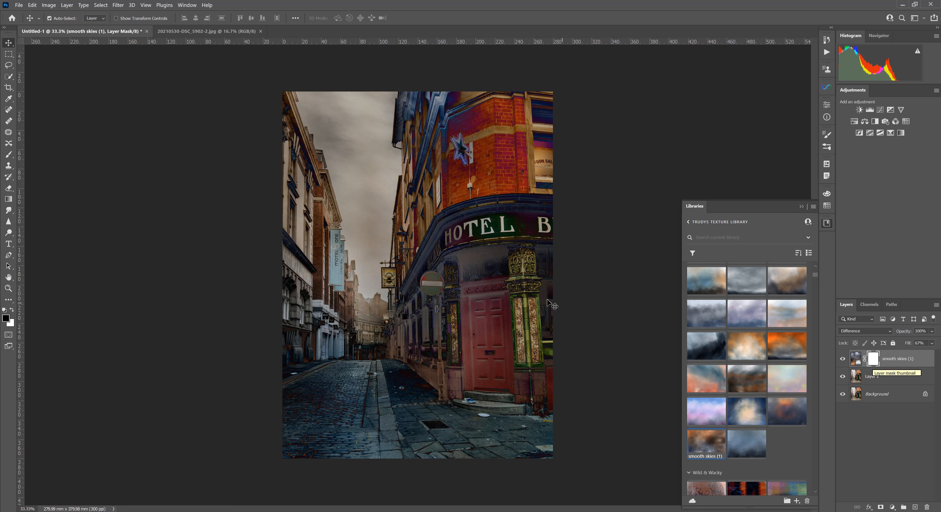
left_click(9, 157)
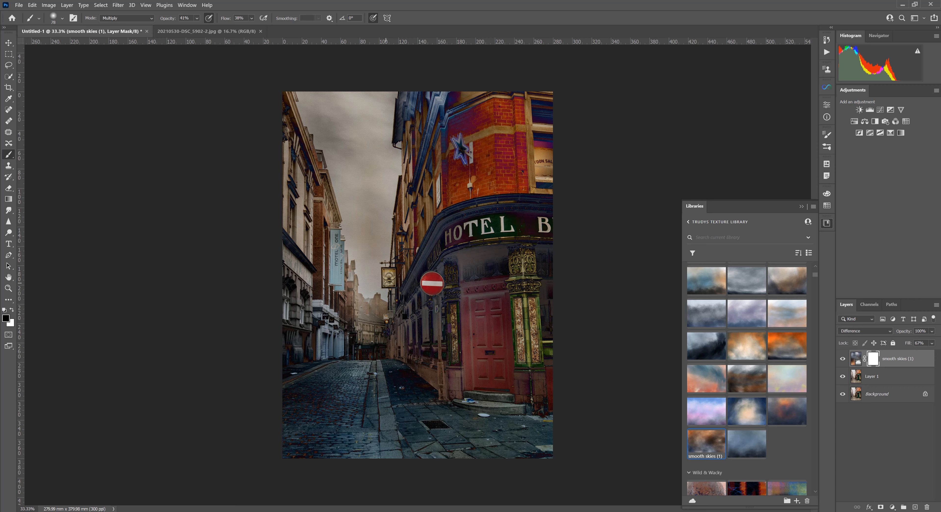
left_click_drag(391, 273, 388, 279)
Try brushing the texture effect away above the hotel door on the mask, and undo those strokes
left_click_drag(467, 257, 494, 248)
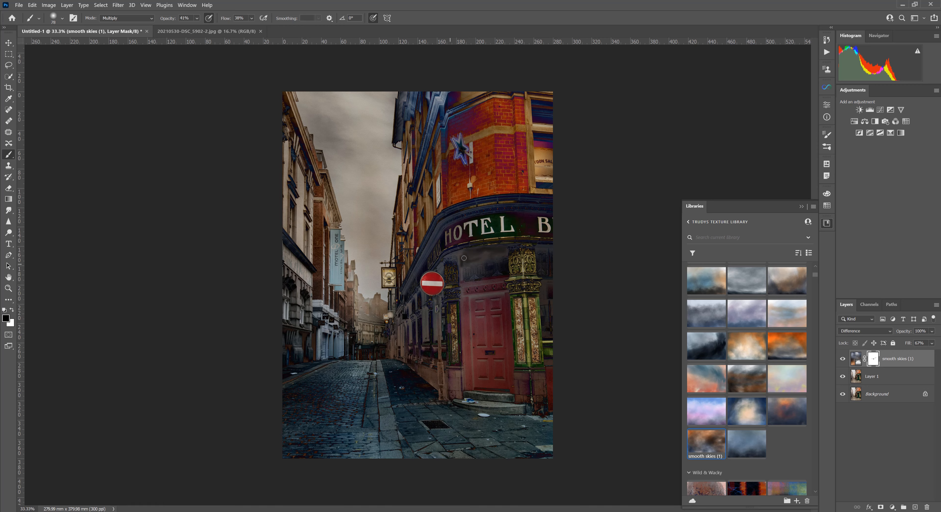
mouse_move(473, 265)
left_mouse_down()
mouse_move(486, 251)
mouse_move(470, 254)
mouse_move(482, 255)
left_mouse_up()
key("ctrl+z")
key("ctrl+z")
key("ctrl+z")
key("ctrl+z")
key("ctrl+z")
key("ctrl+z")
key("ctrl+z")
key("ctrl+z")
key("ctrl+z")
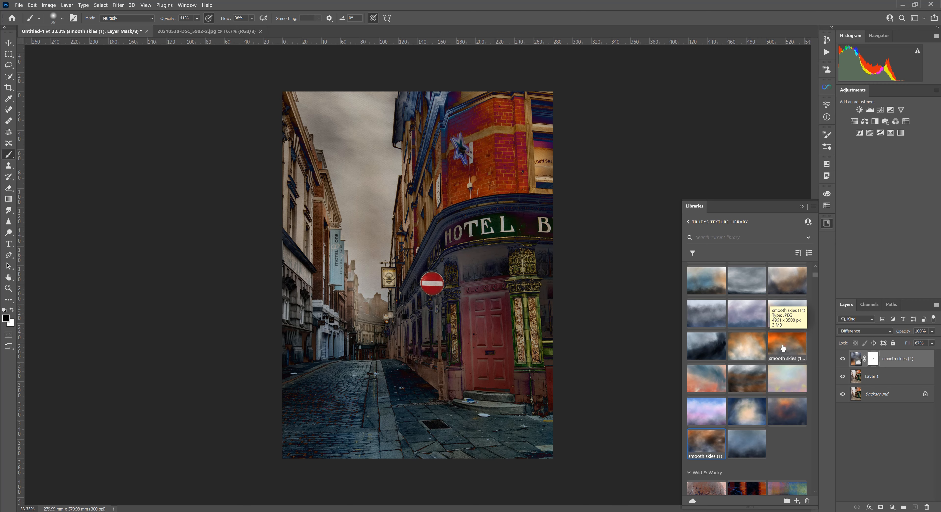
Place the smooth skies (14) texture from the library onto the photo and rotate it 180°
left_click_drag(785, 345, 508, 335)
left_click_drag(400, 333, 400, 332)
right_click(452, 334)
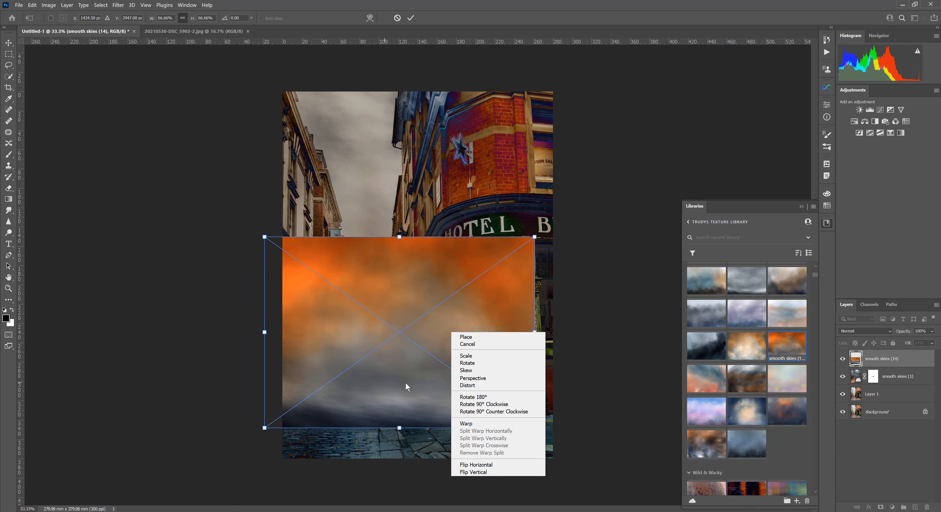
left_click(486, 398)
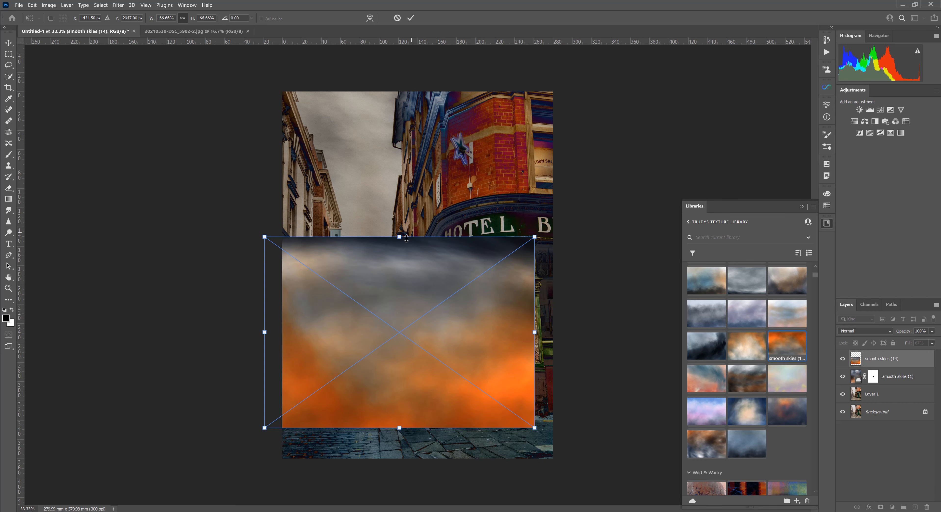
Enlarge the smooth skies (14) texture to about 131% so it covers the whole canvas
left_click_drag(399, 237, 416, 91)
left_click_drag(400, 427, 399, 462)
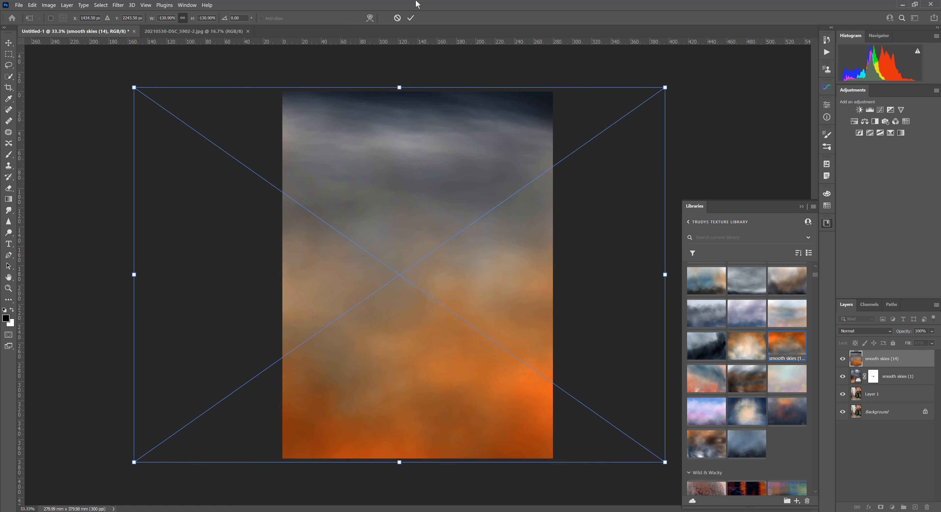
left_click(411, 18)
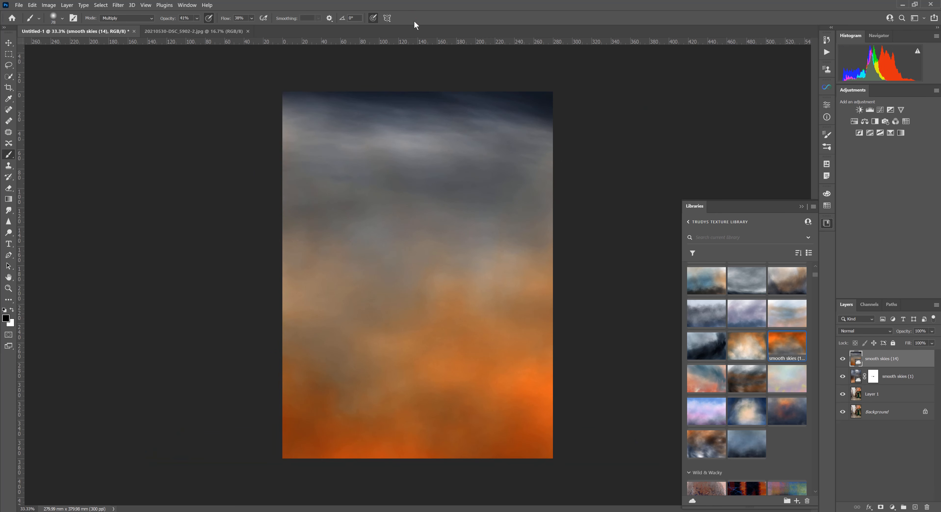
Set the smooth skies (14) layer to the Color Dodge blend mode with an 84% fill
left_click(863, 332)
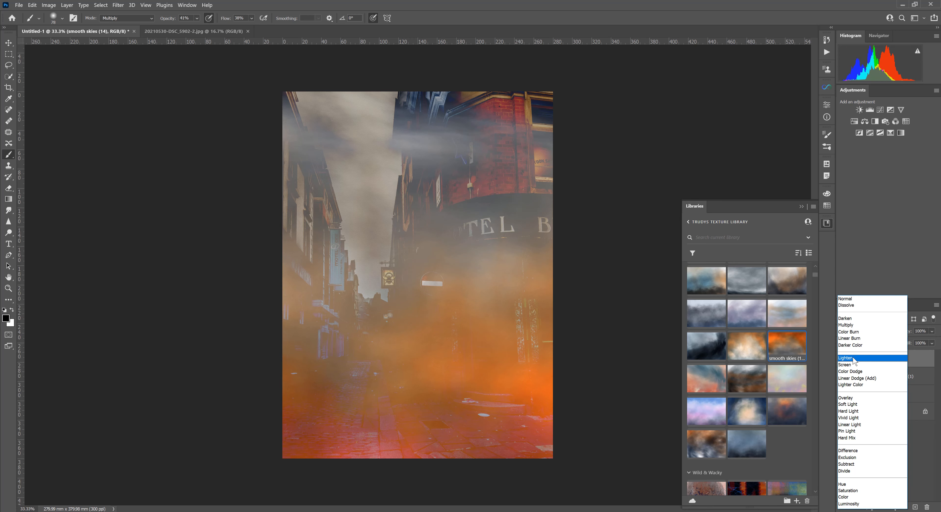
left_click(851, 374)
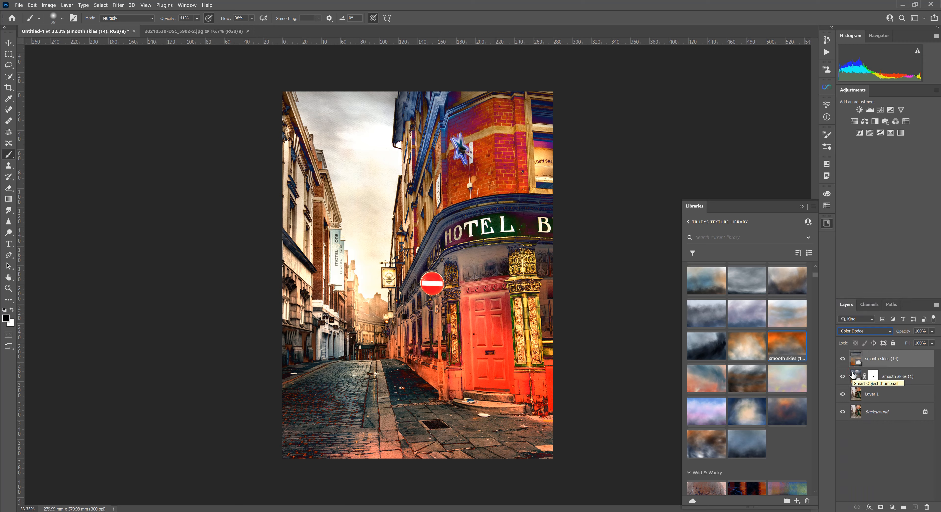
left_click(931, 344)
left_click_drag(931, 345, 928, 352)
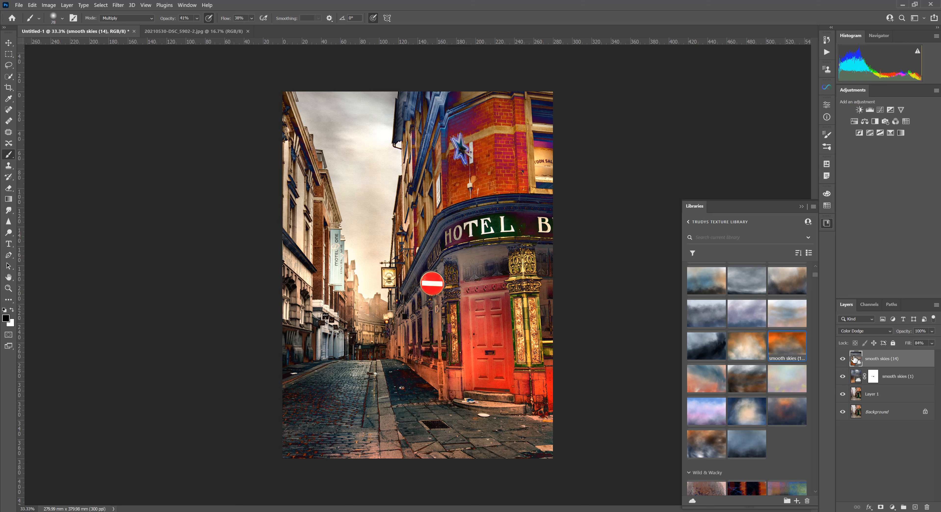
Place a second copy of the smooth skies (1) texture above the other layers and rotate it 180°
left_click(649, 447)
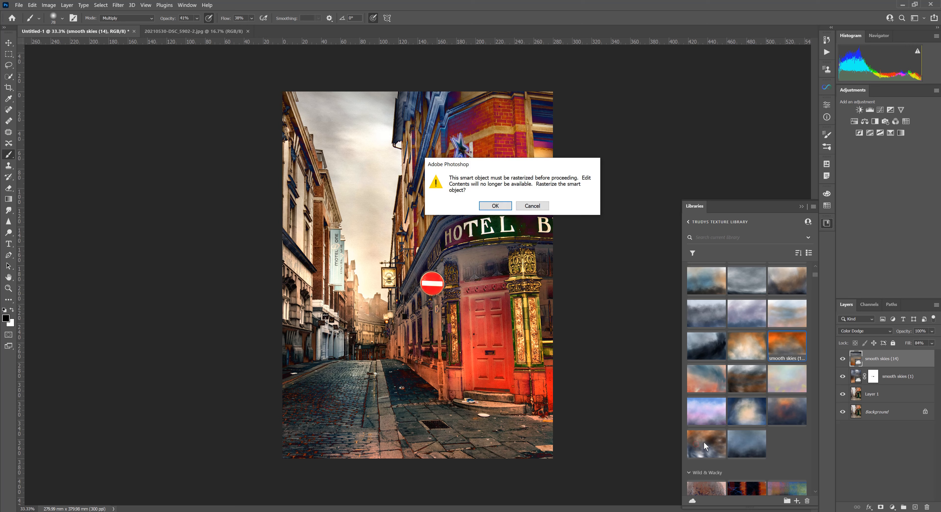
left_click(532, 205)
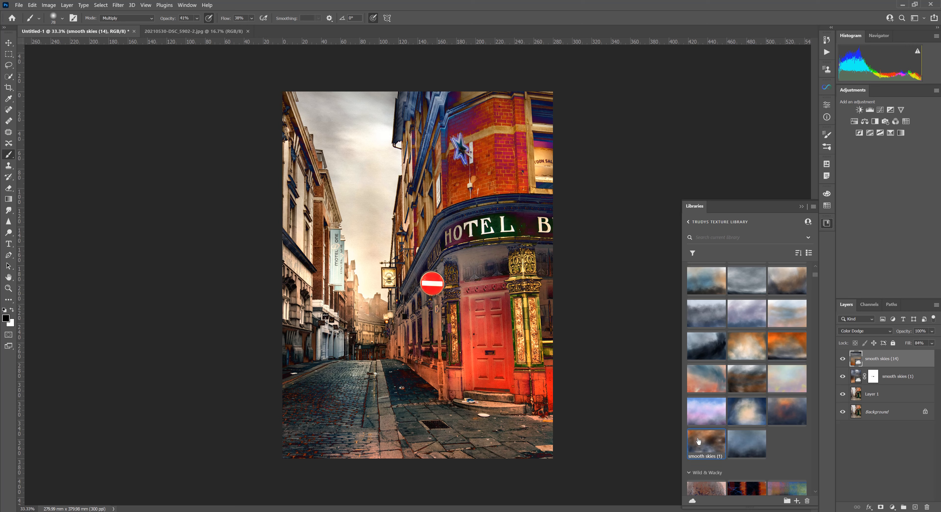
left_click_drag(699, 441, 399, 291)
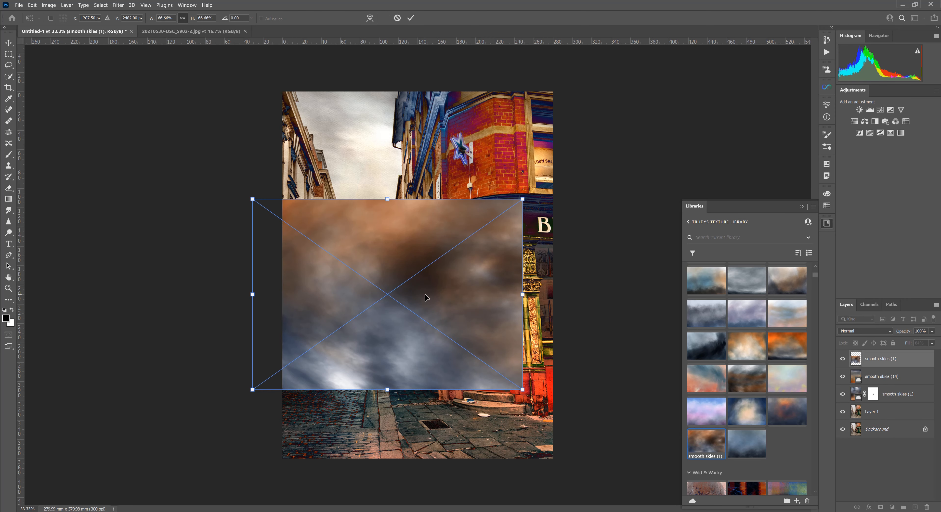
right_click(425, 297)
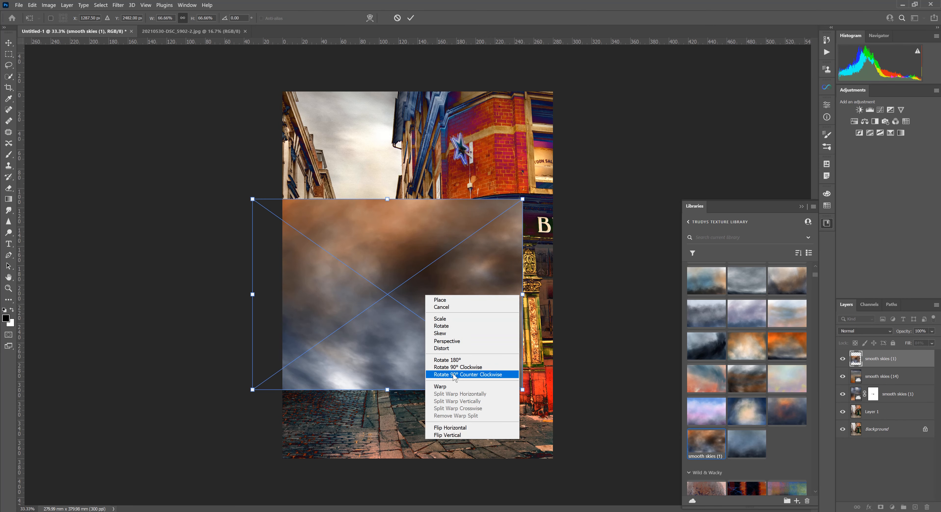
left_click(458, 361)
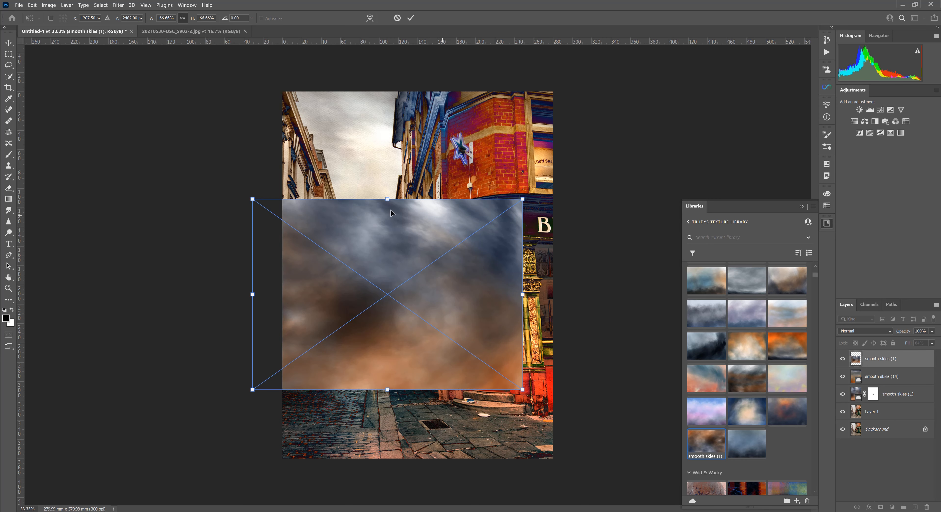
Enlarge the second smooth skies (1) texture to about 132% so it covers the canvas, and set its blend mode to Soft Light
left_click_drag(387, 200, 387, 80)
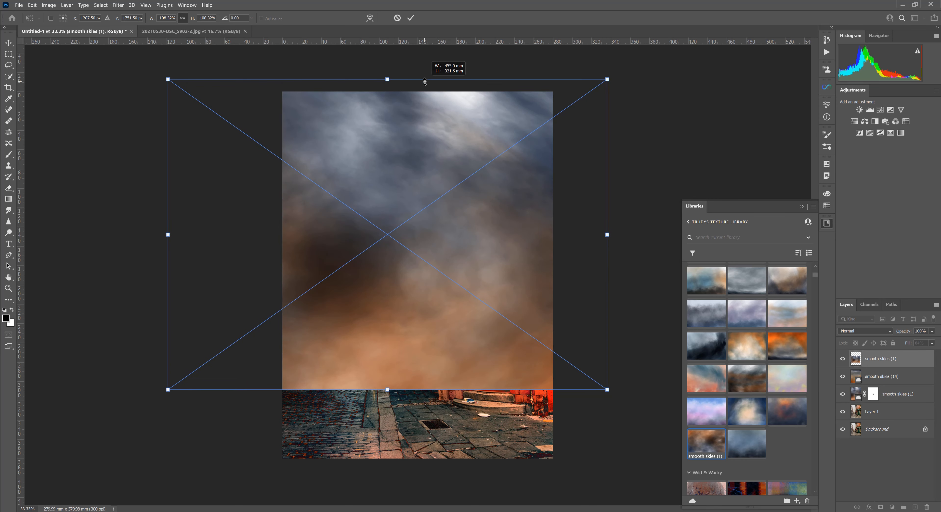
left_click_drag(387, 390, 394, 459)
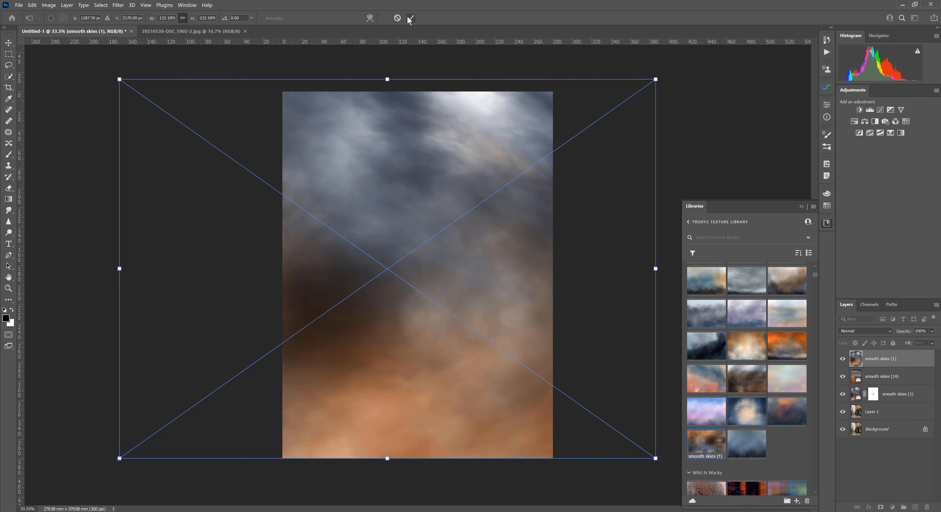
left_click(410, 18)
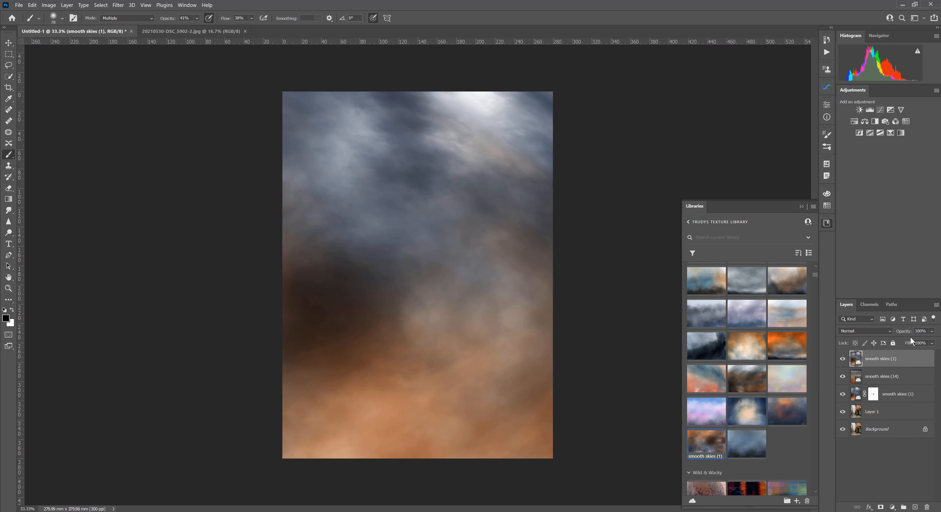
left_click(866, 331)
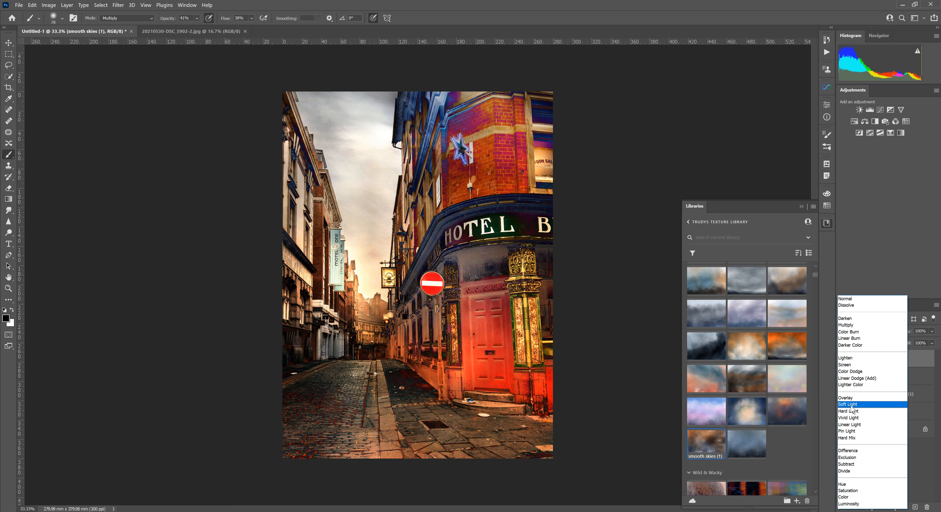
left_click(852, 405)
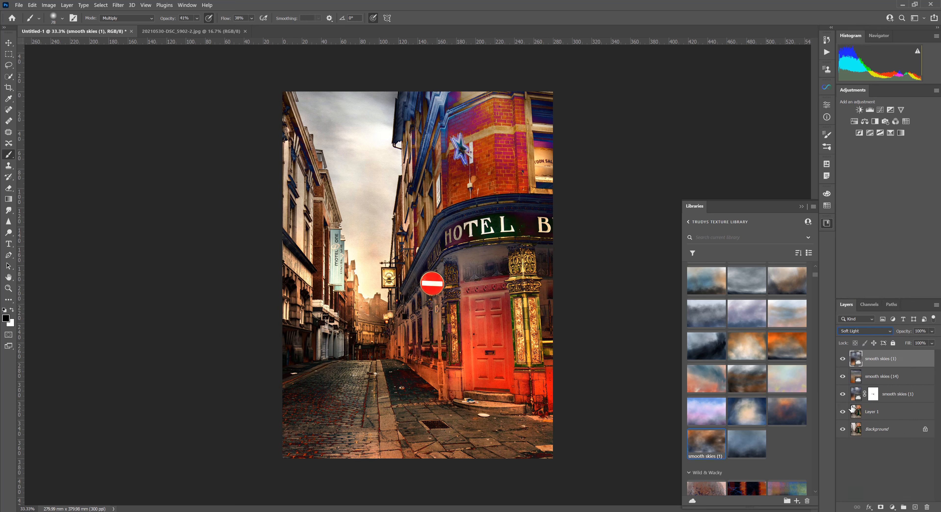
Compare the photo with and without the topmost smooth skies (1) layer
left_click(843, 359)
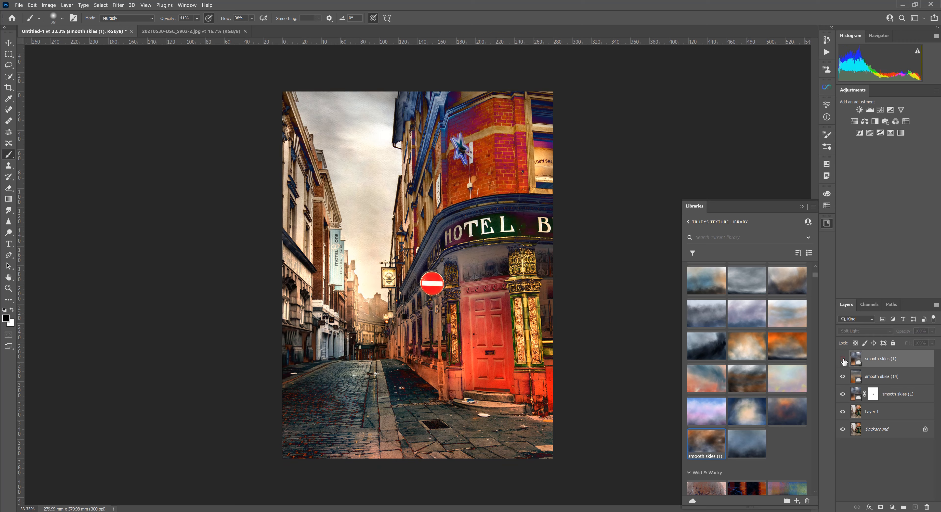
left_click(842, 360)
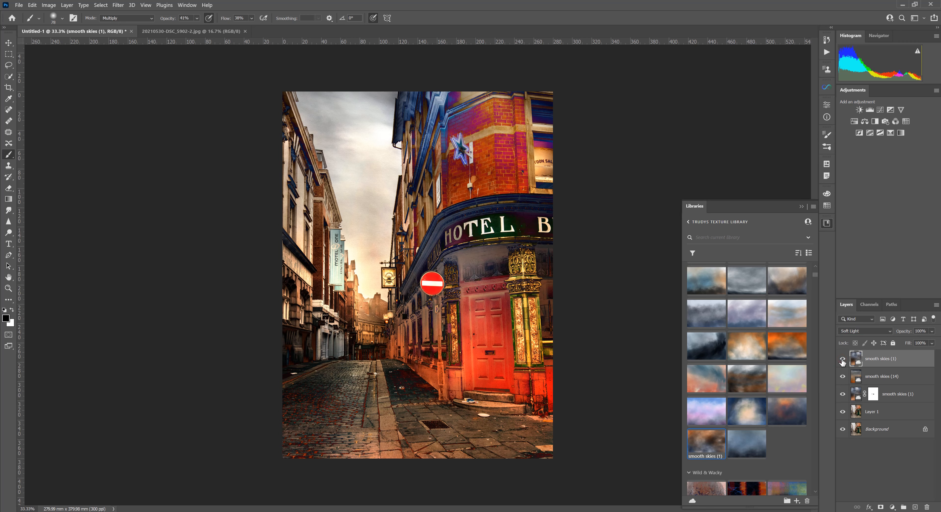
left_click(842, 359)
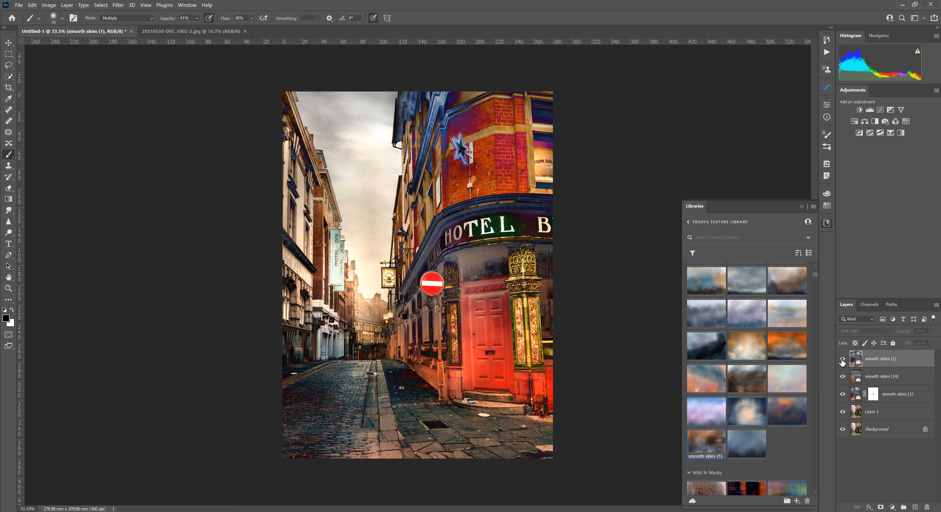
left_click(843, 360)
left_click(842, 360)
left_click(843, 359)
left_click(842, 359)
left_click(843, 360)
left_click(843, 360)
left_click(843, 360)
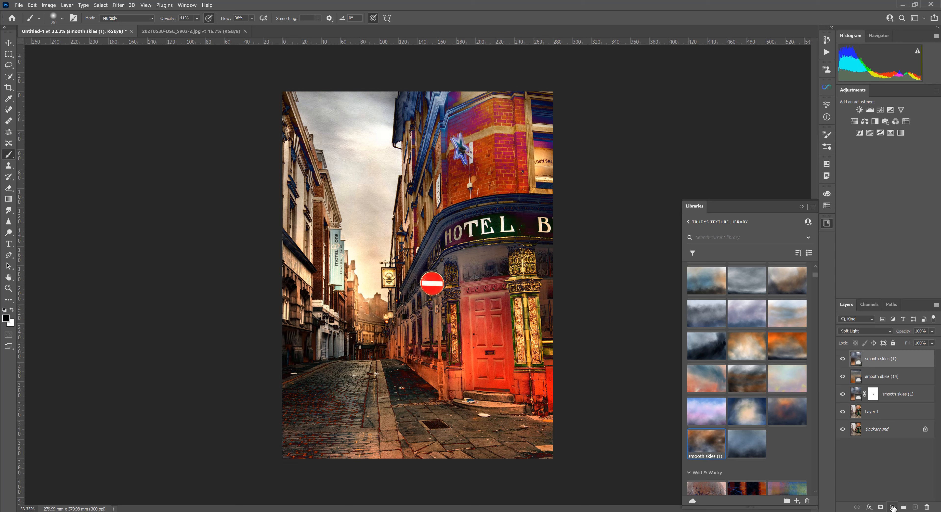
Add a layer mask to the topmost smooth skies (1) layer and paint it black over the cobbled street and pavement
left_click(880, 507)
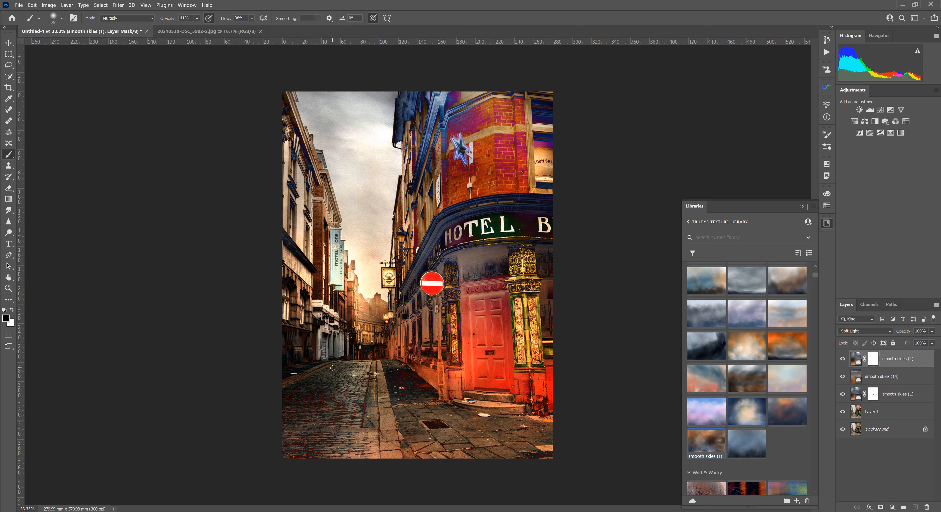
left_click_drag(332, 380, 348, 379)
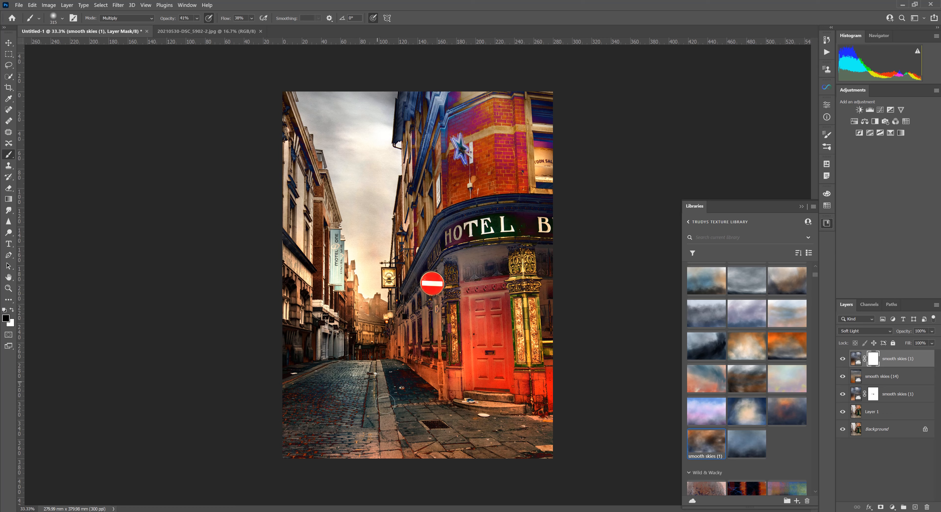
left_click_drag(428, 426, 404, 411)
Check the masked smooth skies (1) layer's effect on the photo and extend its black mask painting over the lower walls of the left-hand buildings
left_click(843, 359)
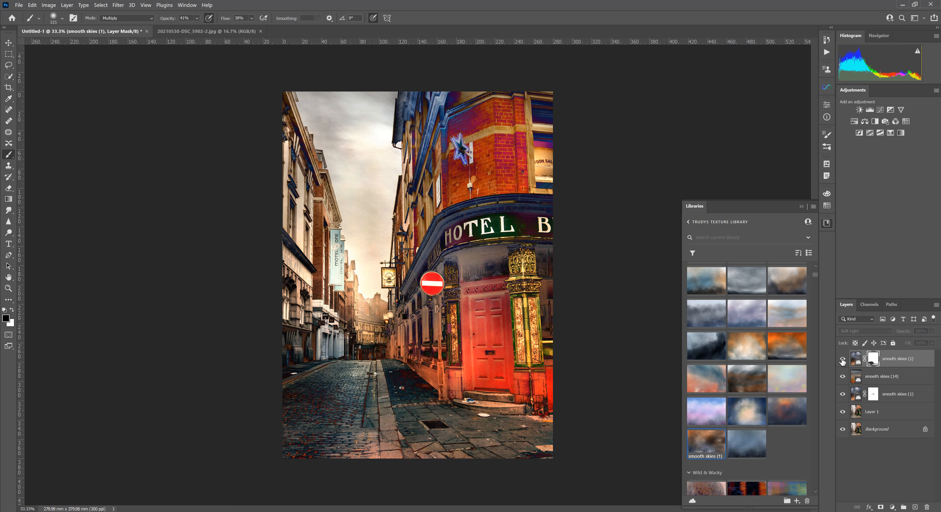
left_click(843, 360)
left_click(843, 360)
left_click(843, 360)
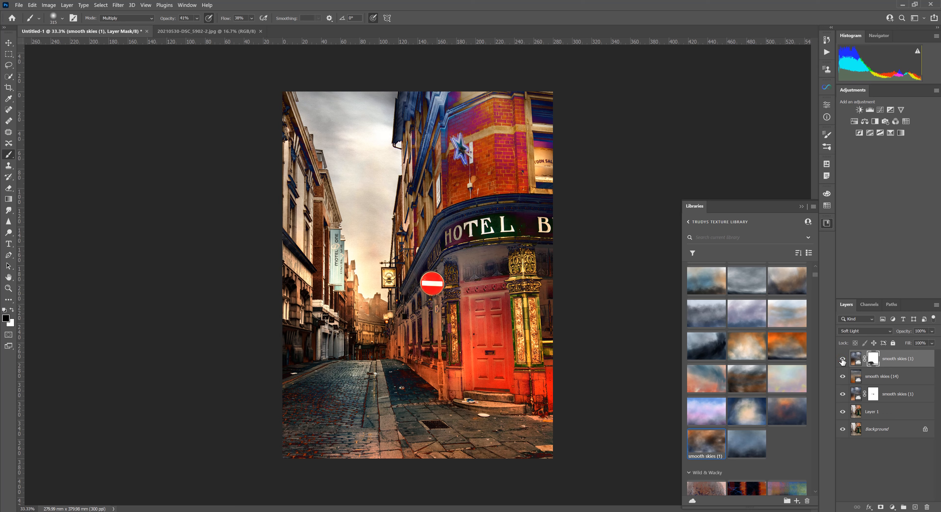
left_click(843, 360)
left_click(843, 360)
left_click(843, 361)
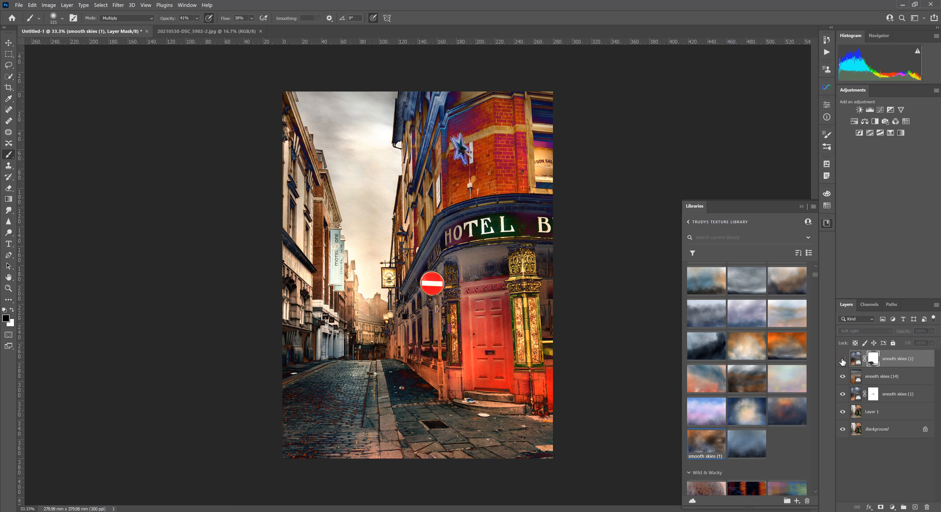
left_click(842, 361)
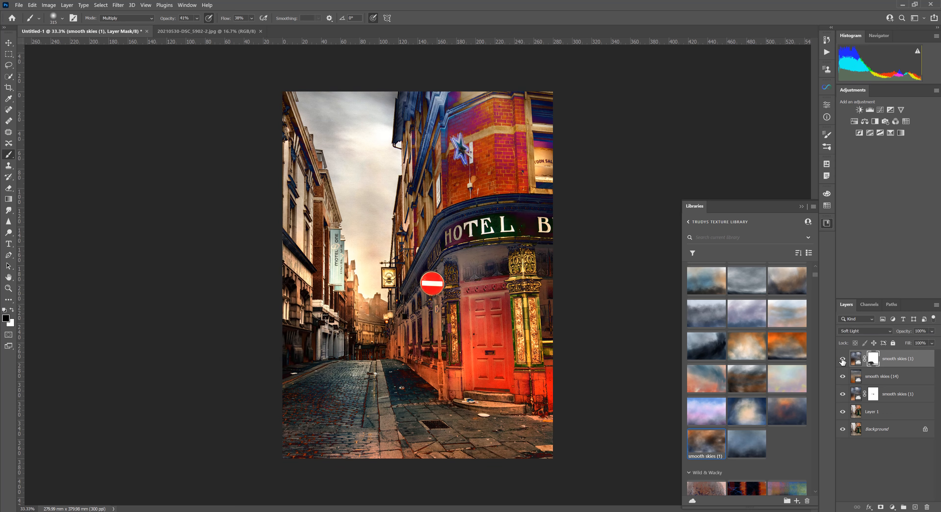
left_click(843, 361)
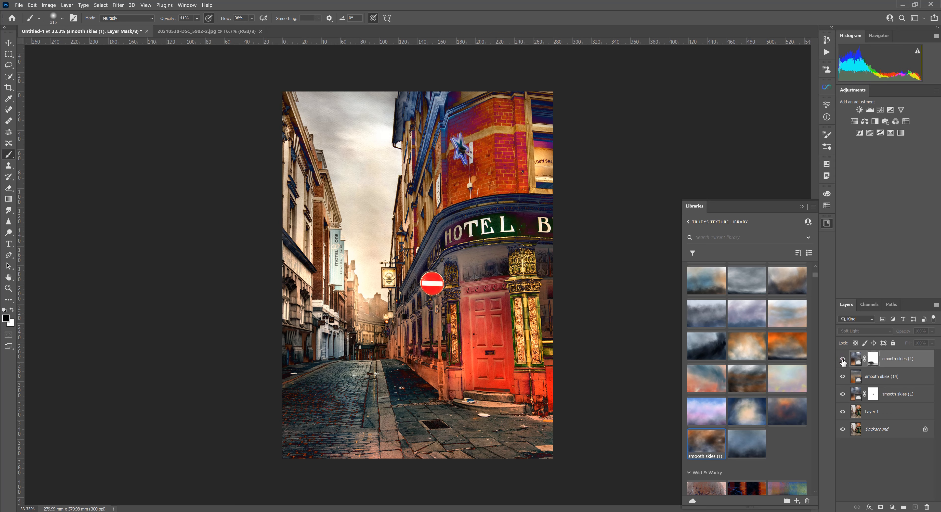
left_click(843, 361)
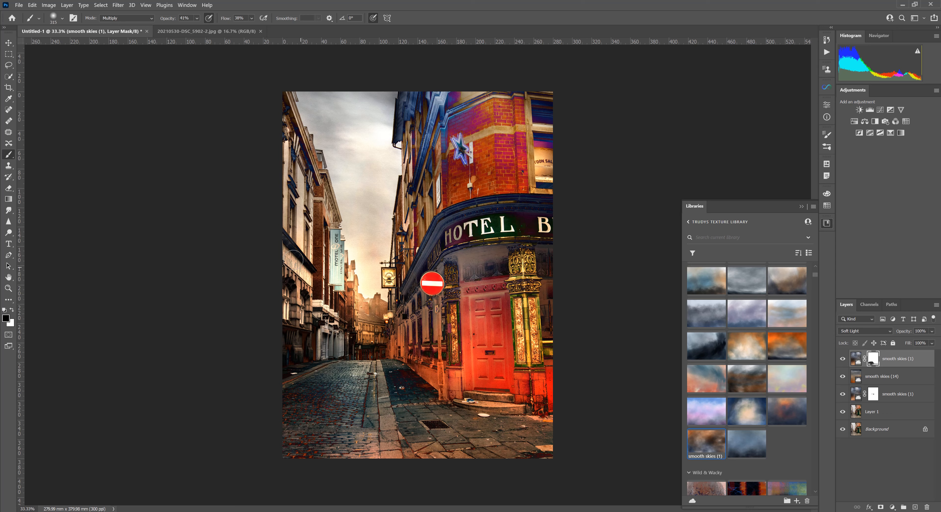
mouse_move(291, 315)
left_mouse_down()
mouse_move(300, 364)
mouse_move(296, 337)
mouse_move(287, 340)
mouse_move(296, 352)
left_mouse_up()
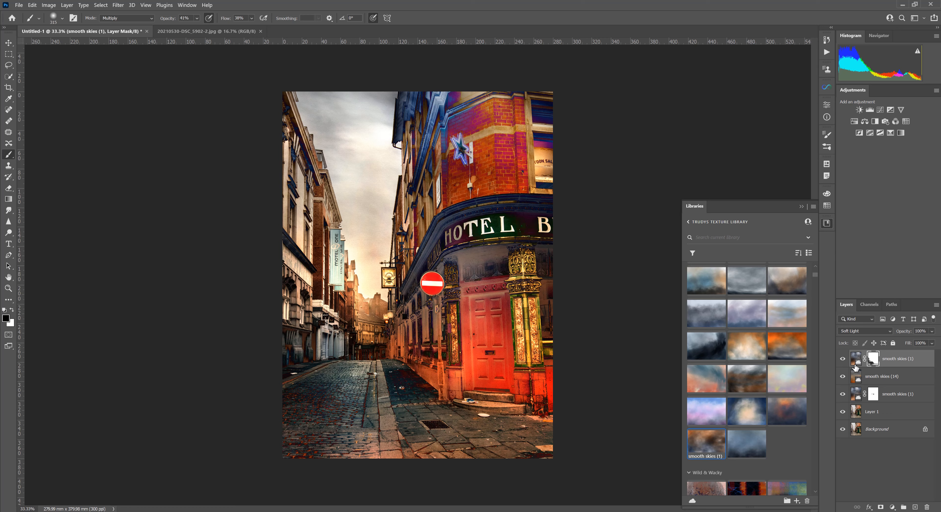
Place the smooth skies (8) texture from the library above the other layers and enlarge it to about 134% to cover the canvas
scroll(708, 408, "up", 2)
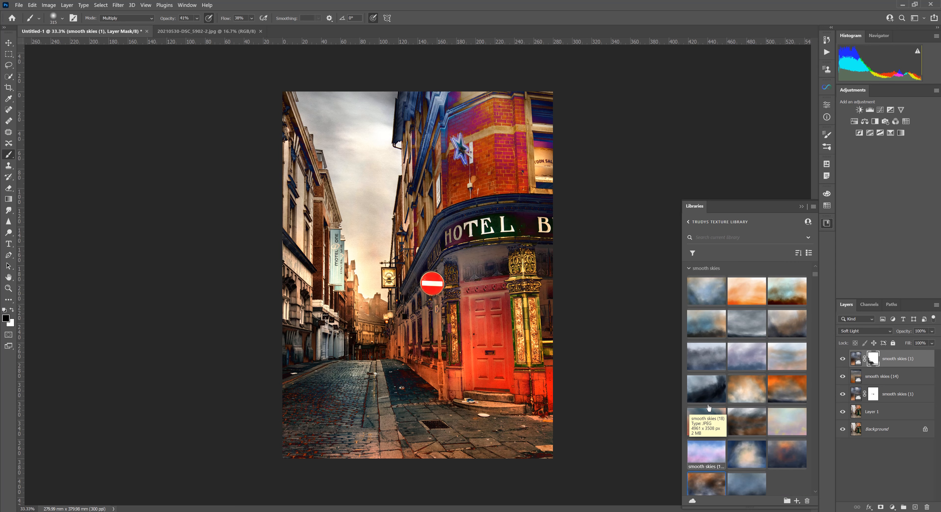
scroll(708, 407, "up", 2)
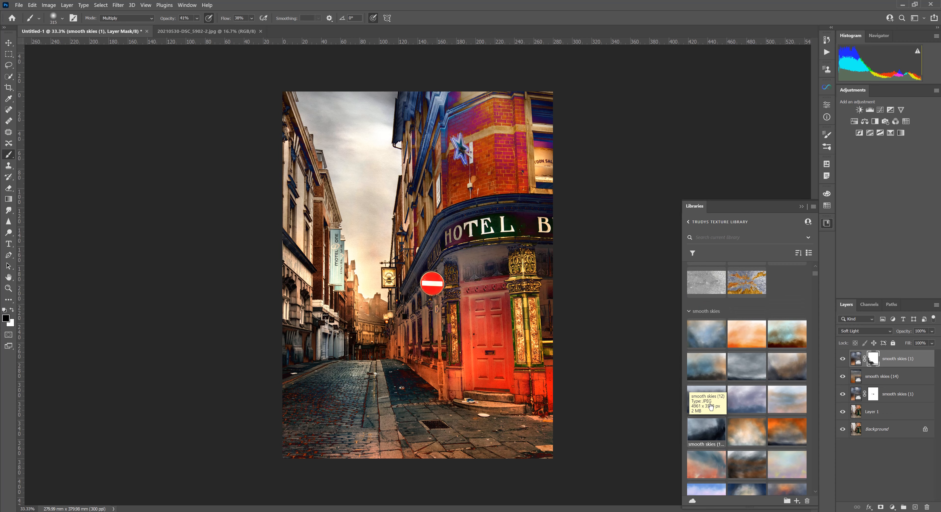
scroll(710, 406, "up", 1)
scroll(710, 406, "down", 1)
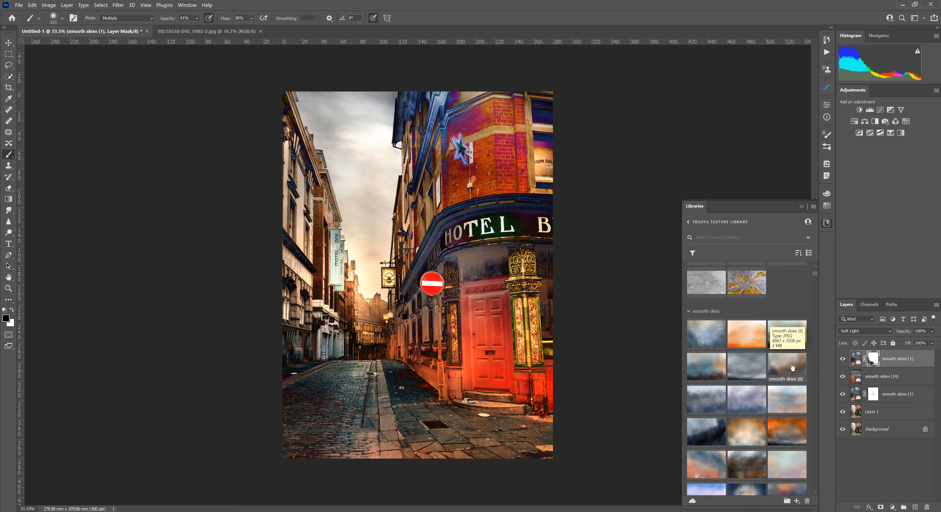
left_click_drag(792, 367, 387, 361)
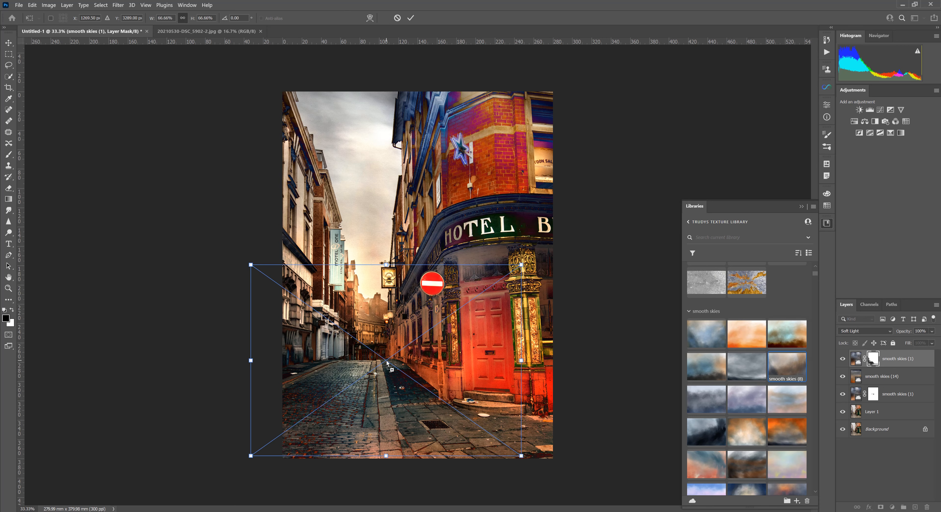
left_click_drag(382, 268, 397, 79)
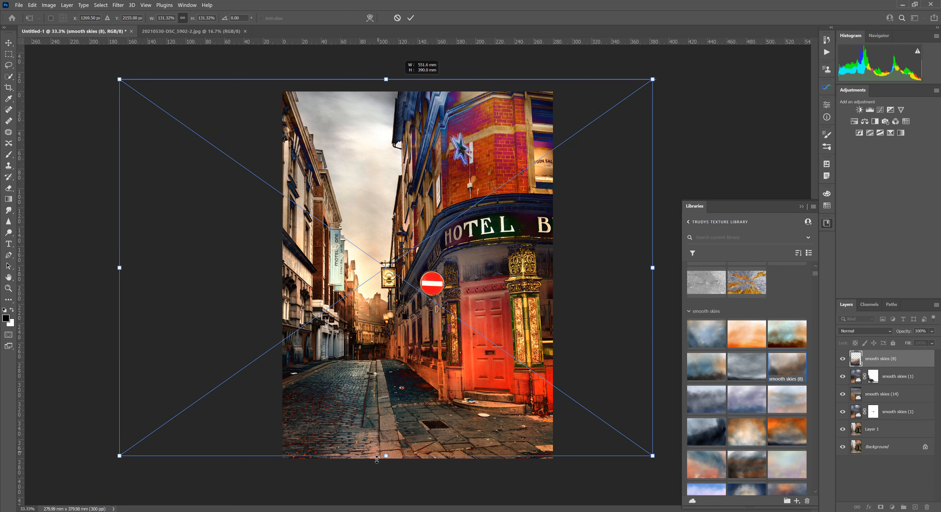
left_click_drag(386, 459, 386, 462)
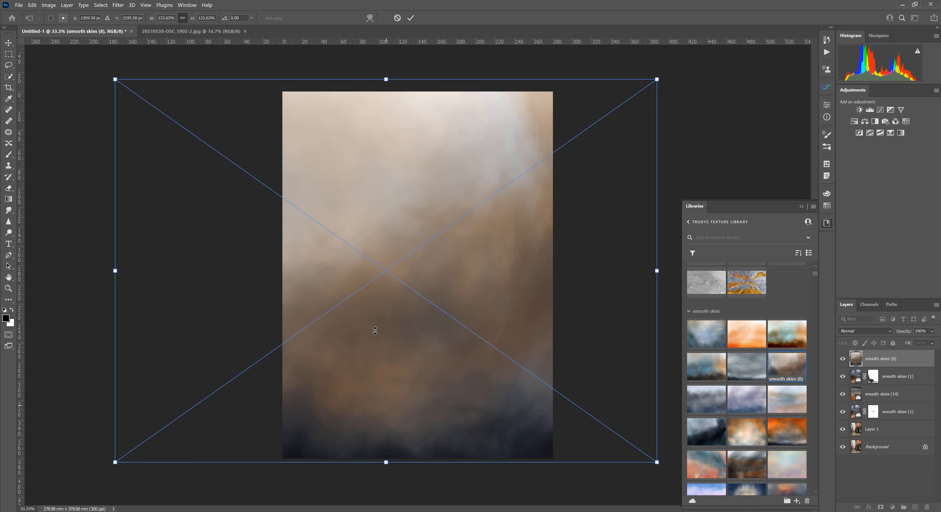
left_click(411, 18)
key("b")
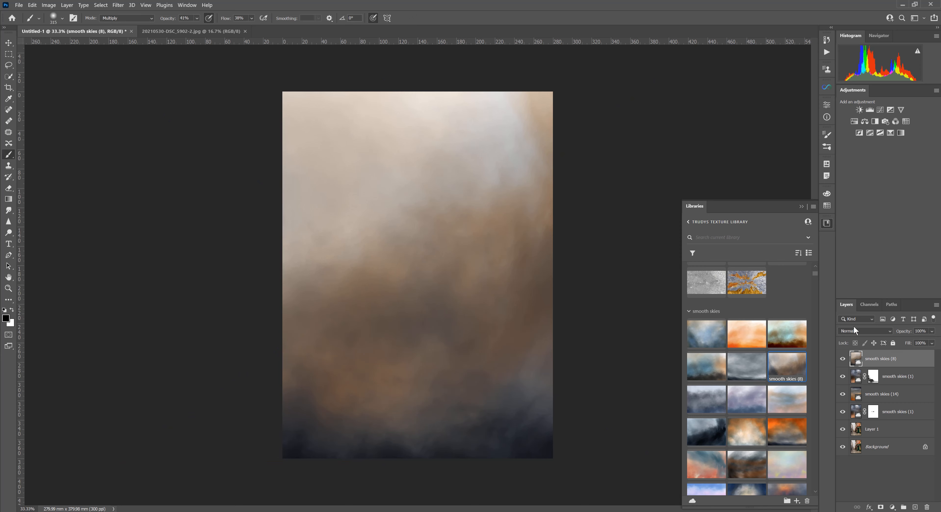
Try the Difference blend mode on the smooth skies (8) layer, testing a 52% fill and restoring it to 100%
left_click(861, 331)
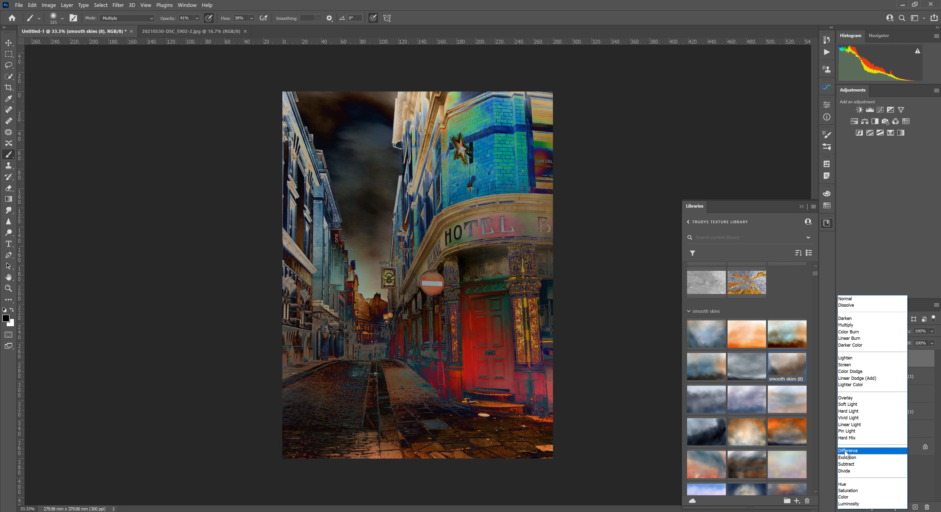
left_click(845, 453)
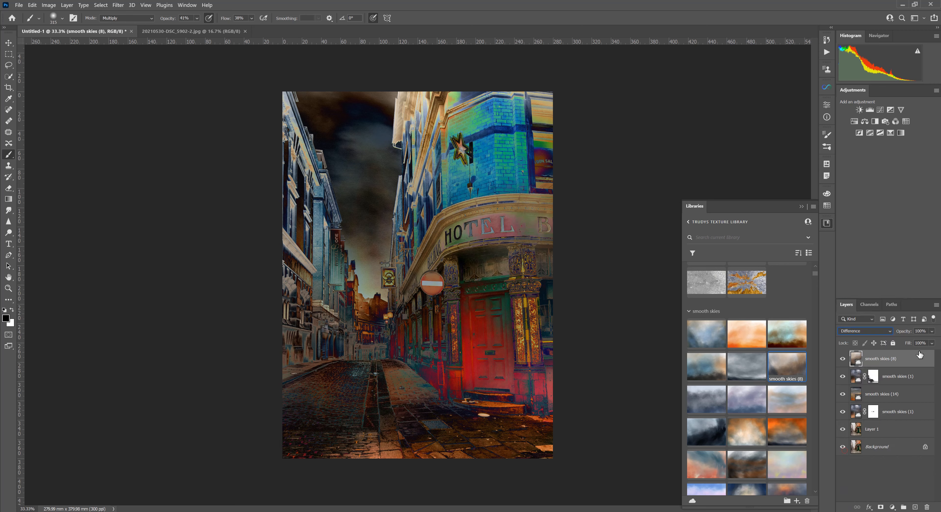
left_click(932, 343)
left_click_drag(923, 354, 921, 353)
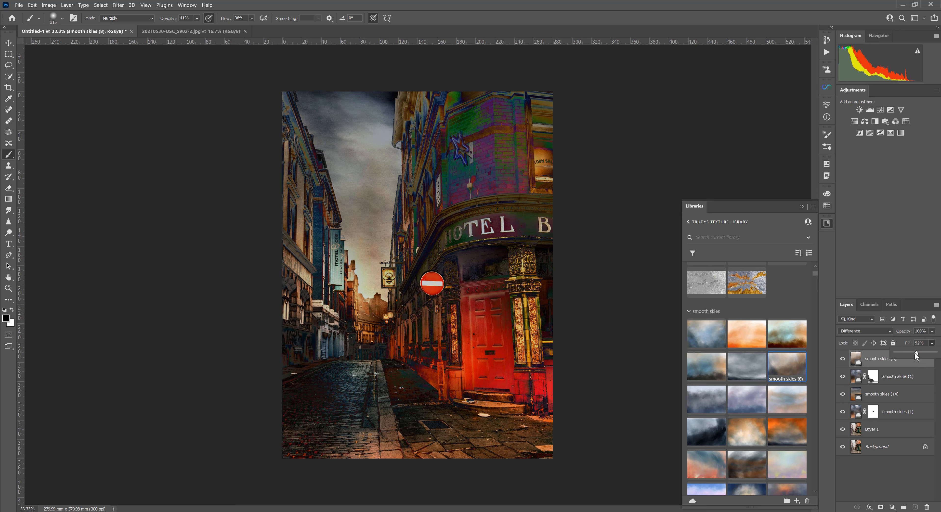
left_click_drag(915, 353, 936, 353)
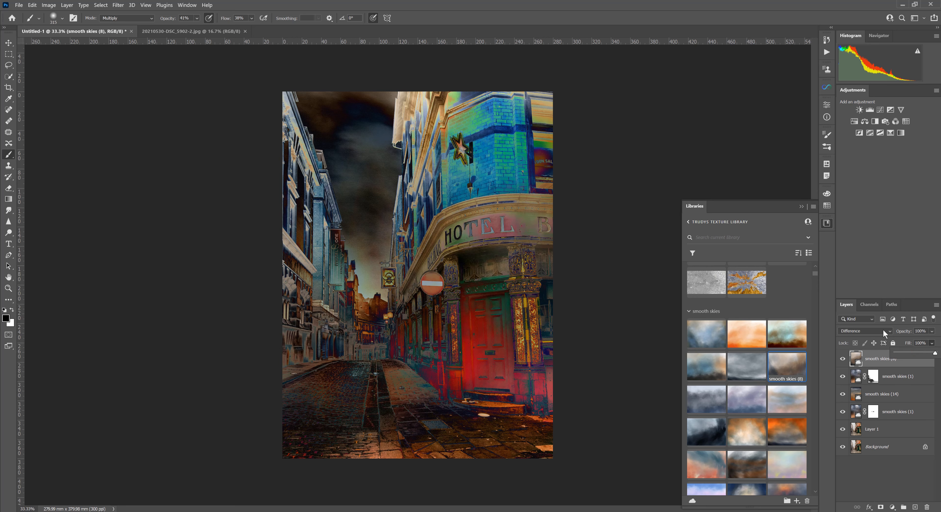
Try the Soft Light blend mode on the smooth skies (8) layer and compare the photo with and without it
left_click(883, 331)
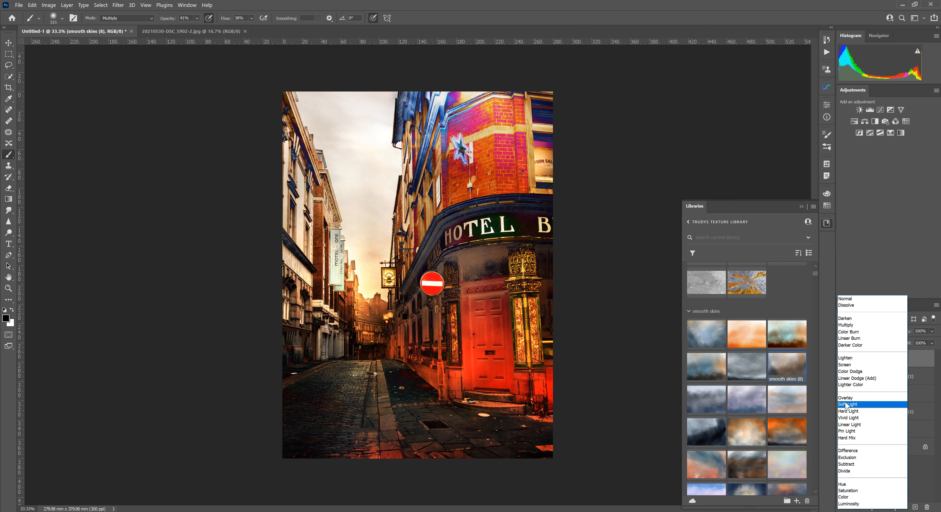
left_click(847, 405)
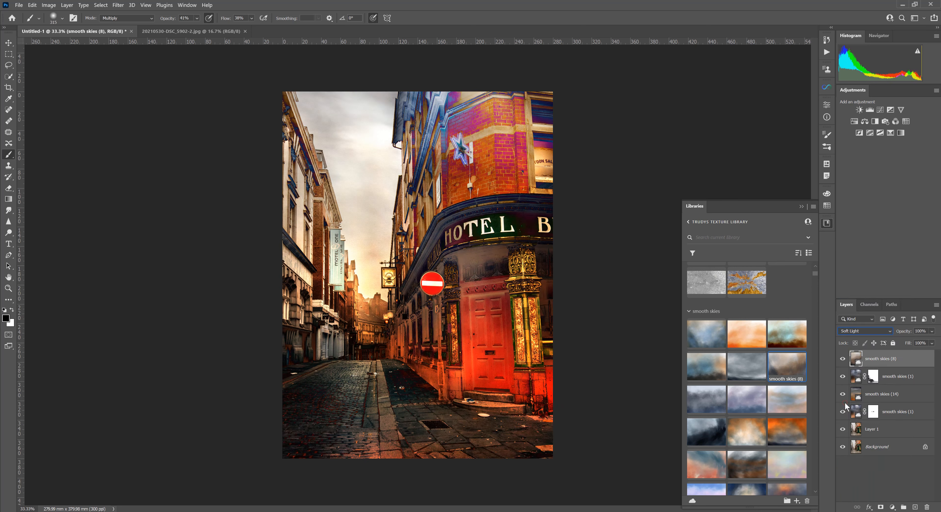
left_click(843, 359)
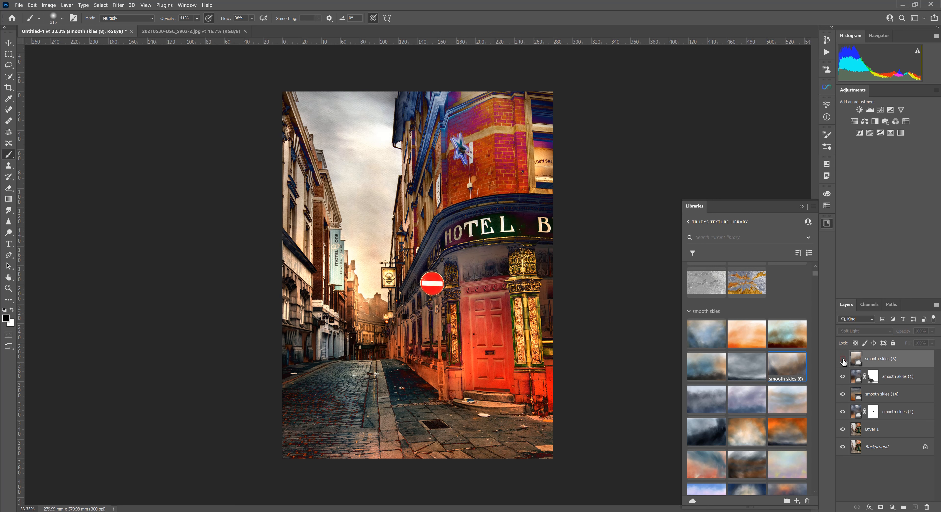
left_click(843, 360)
left_click(843, 359)
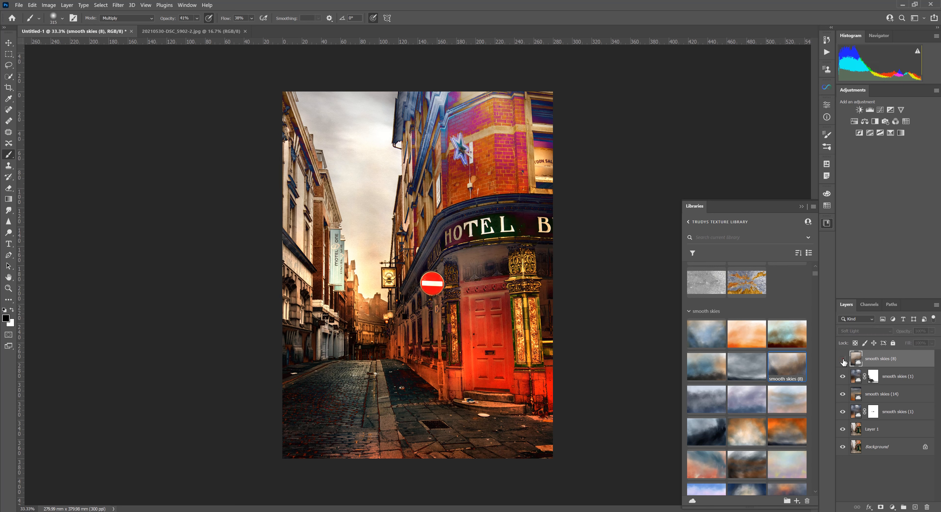
left_click(843, 359)
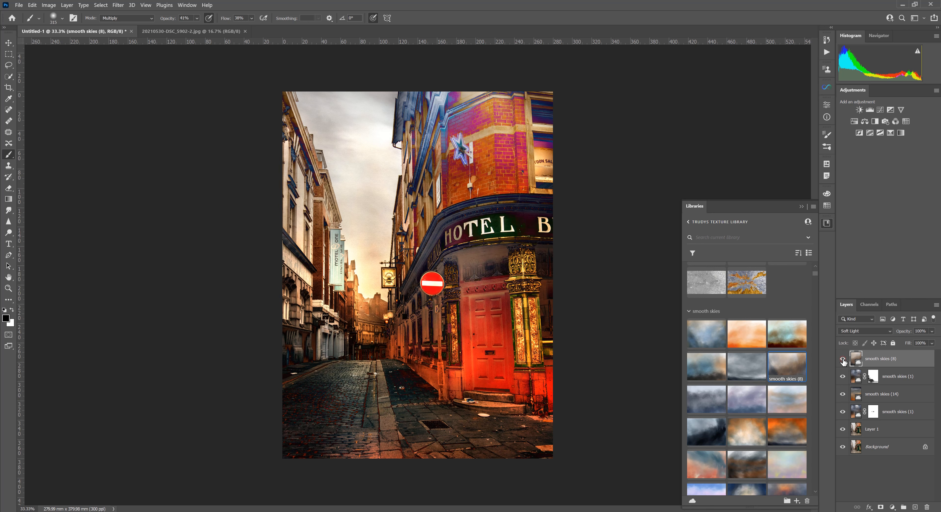
left_click(843, 359)
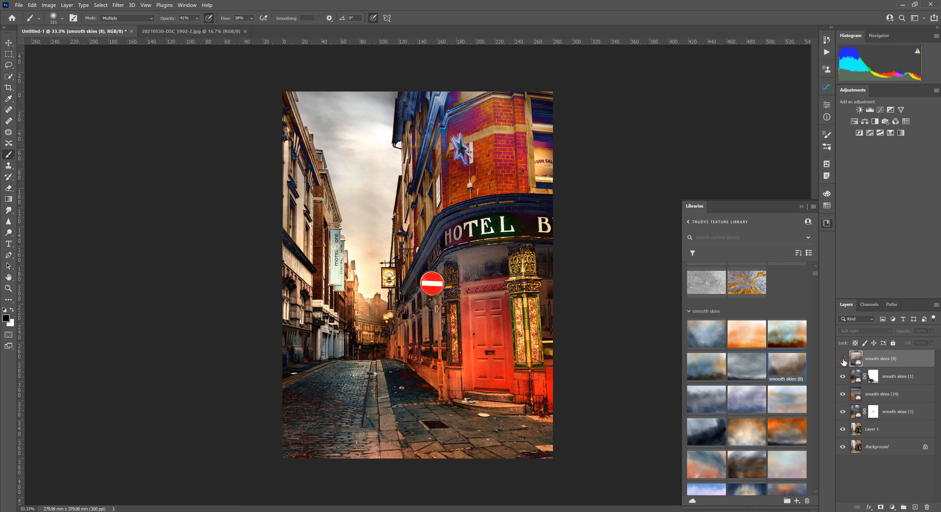
Delete the smooth skies (8) layer and add a new empty layer above the remaining layers
left_click_drag(856, 359, 927, 507)
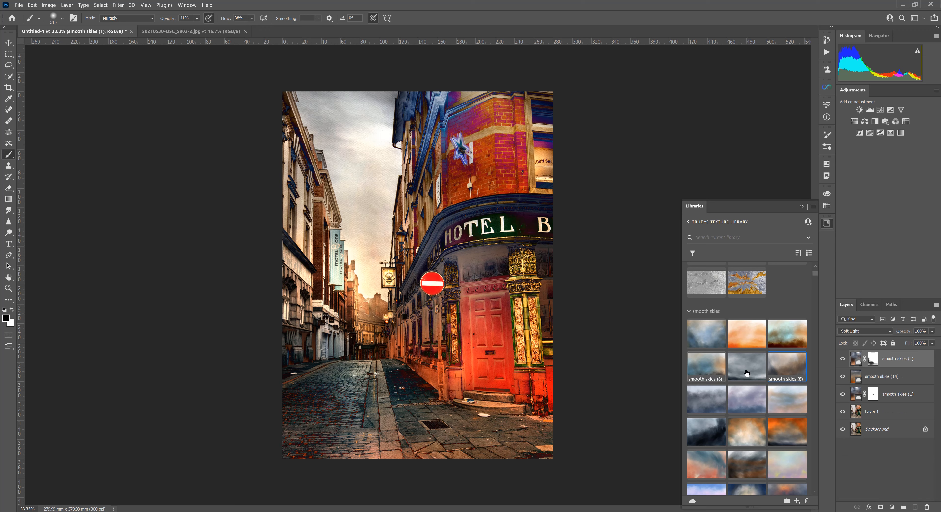
left_click(915, 507)
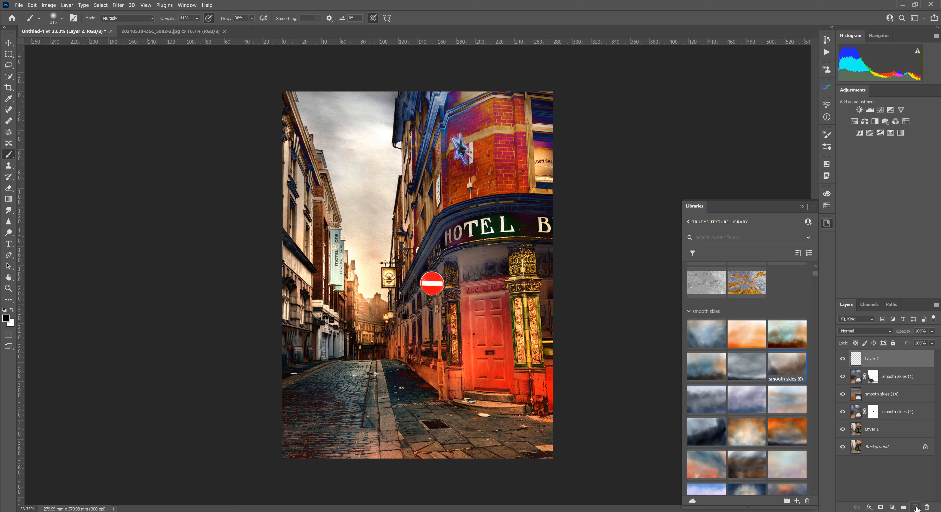
Choose the "All the tiny birds" brush from the distressed_bird_brushes set
left_click(827, 146)
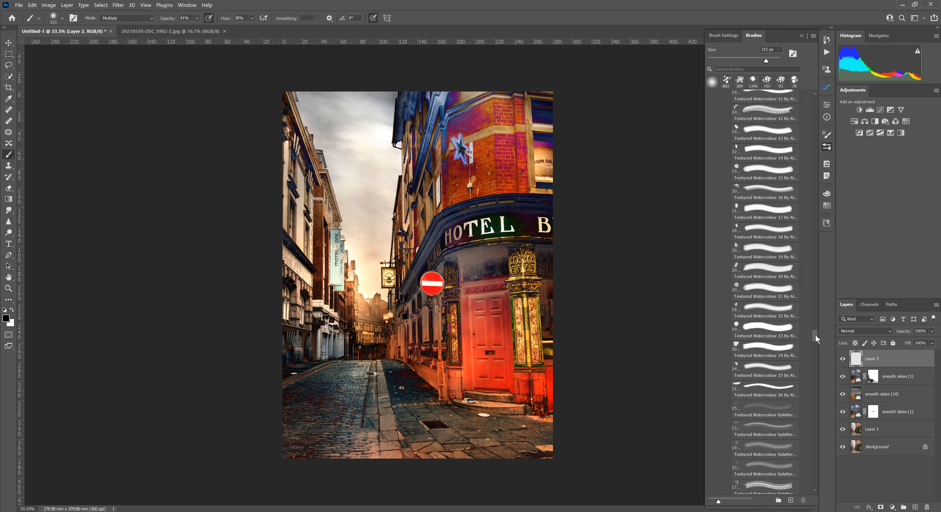
left_click_drag(815, 334, 816, 95)
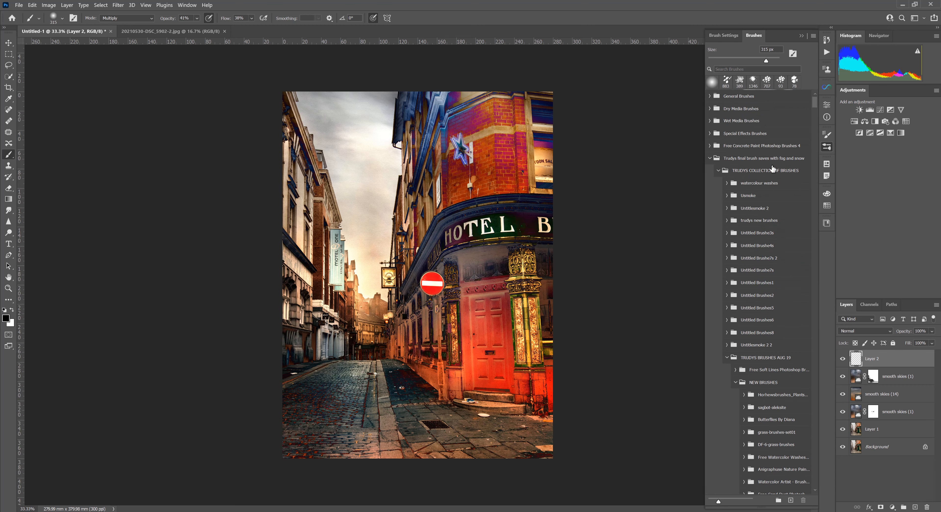
scroll(754, 320, "down", 5)
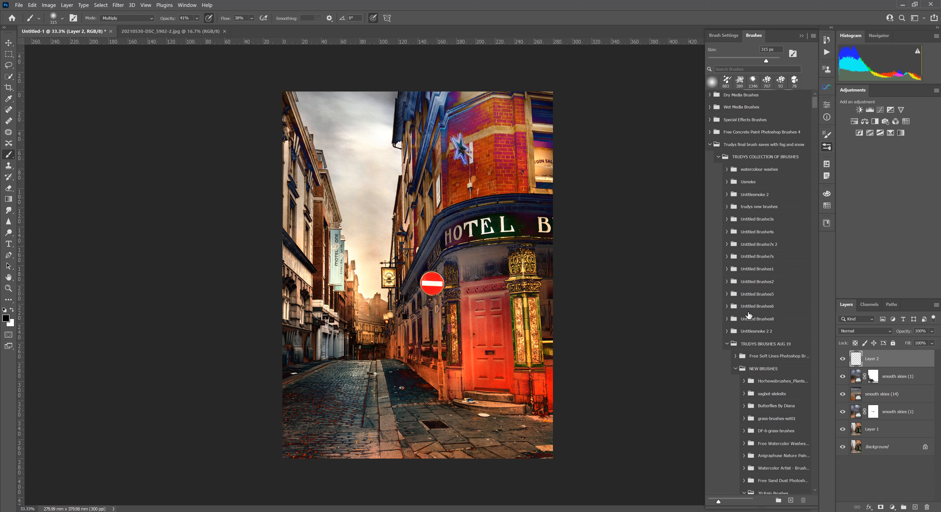
scroll(753, 319, "down", 10)
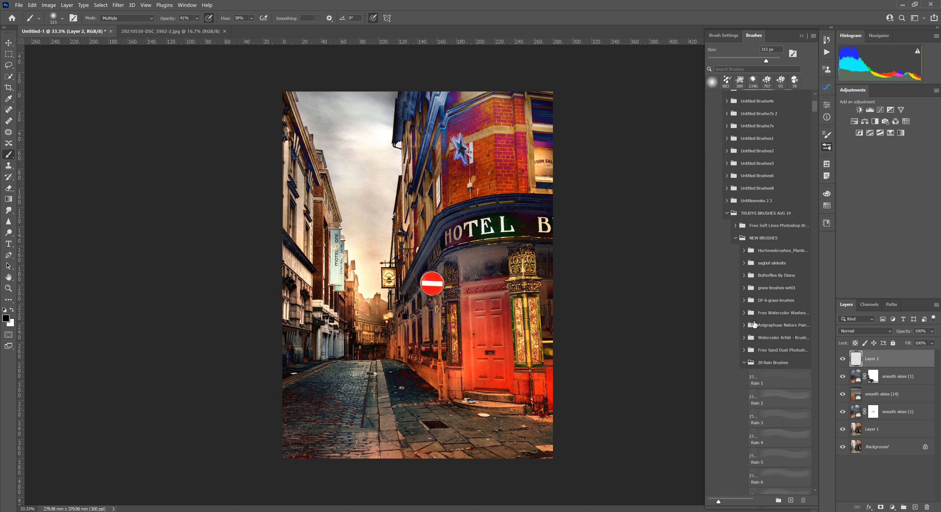
left_click(744, 314)
scroll(756, 365, "down", 6)
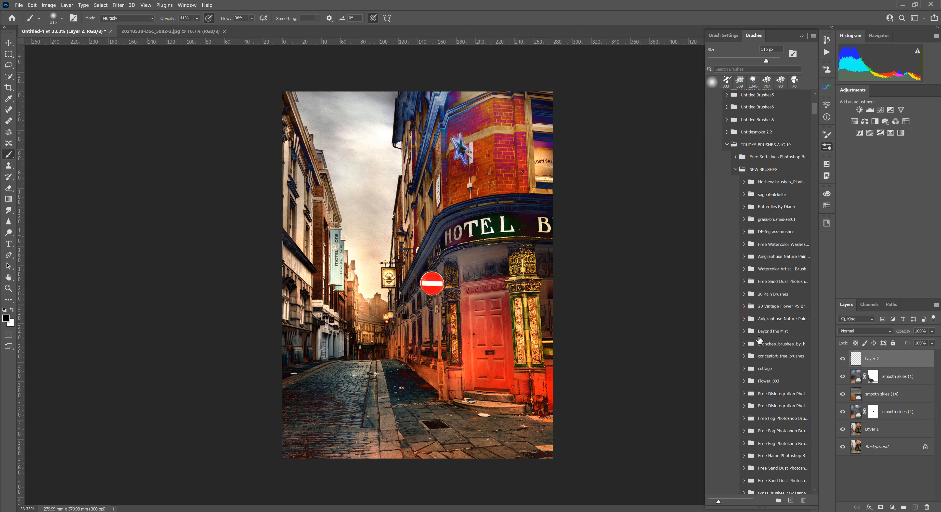
scroll(756, 391, "down", 13)
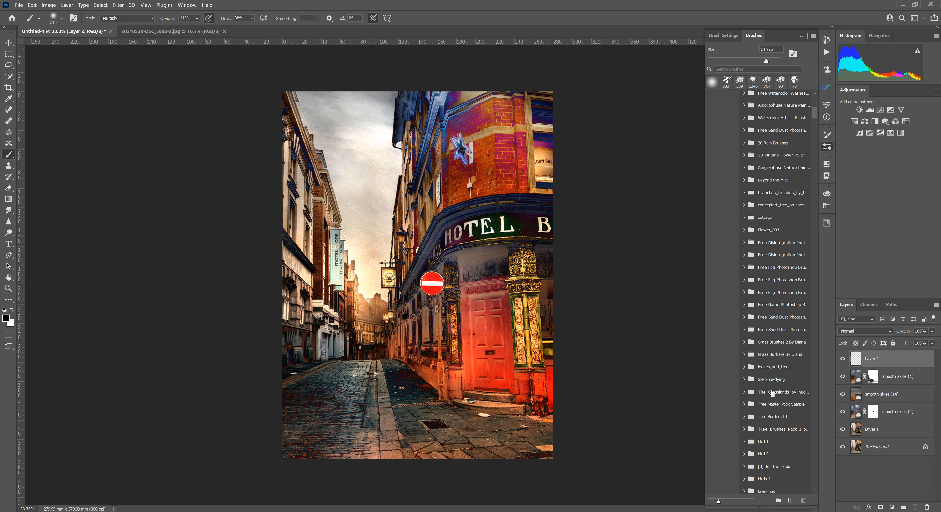
scroll(772, 392, "down", 13)
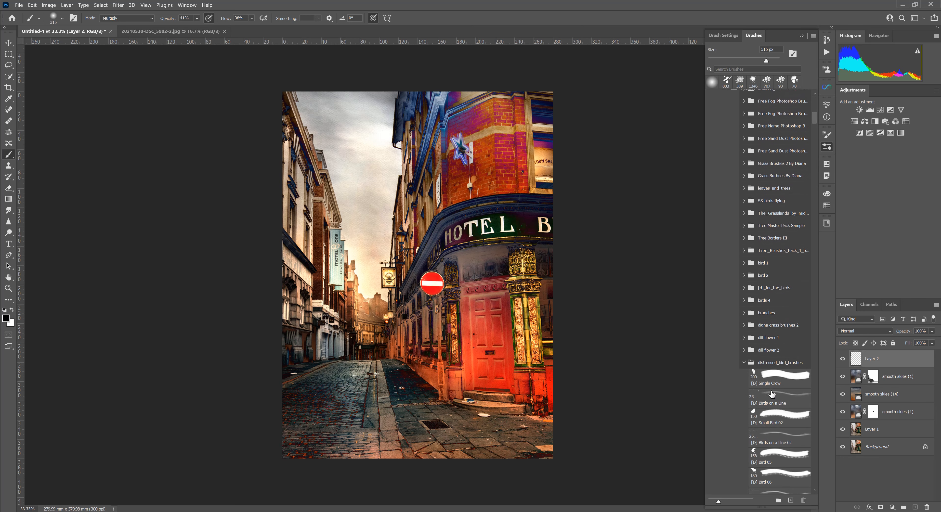
scroll(772, 398, "down", 11)
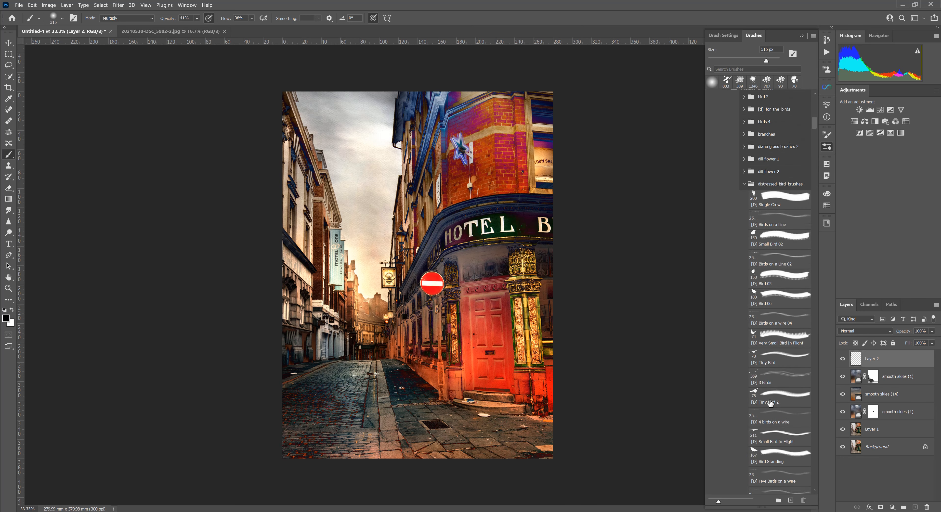
scroll(770, 404, "down", 3)
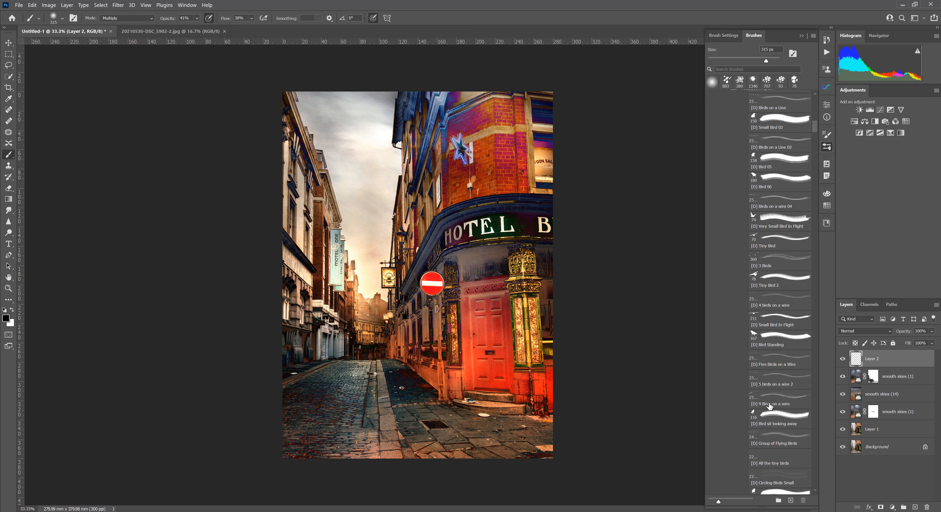
scroll(769, 378, "down", 1)
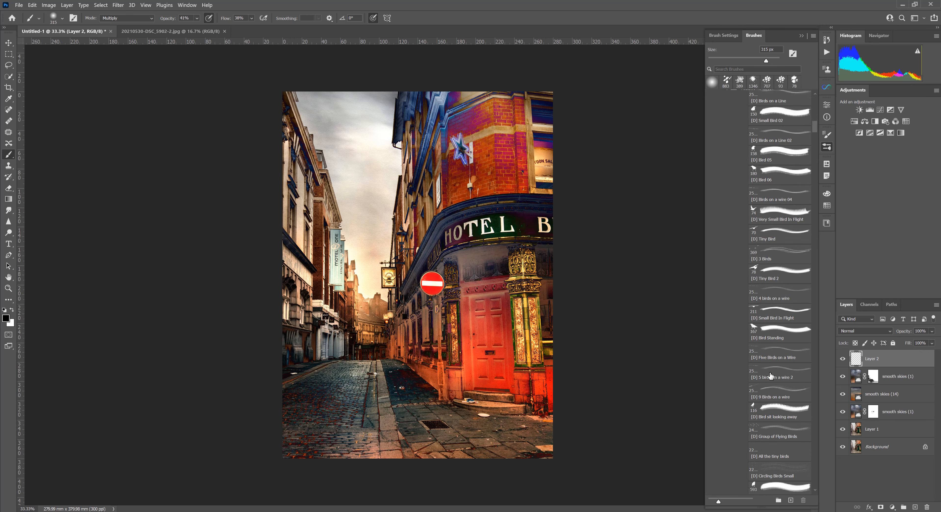
scroll(774, 400, "down", 3)
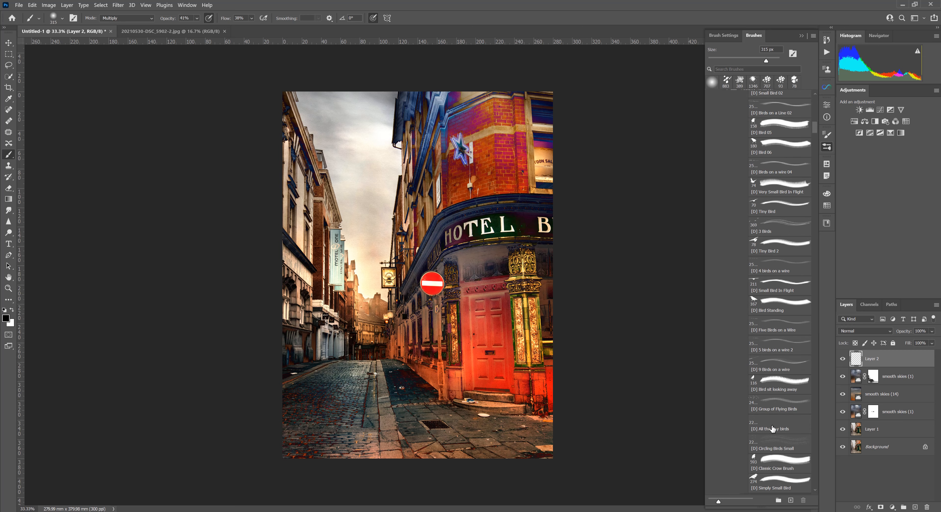
left_click(771, 421)
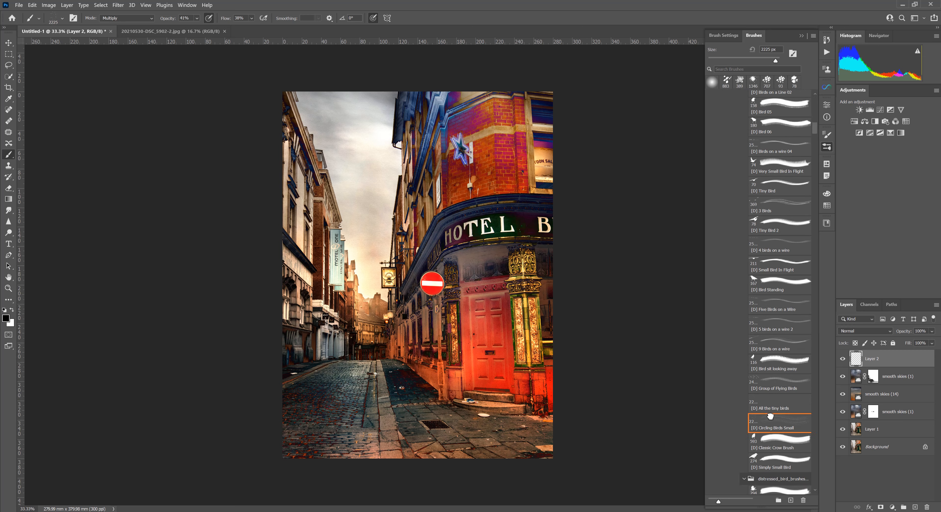
scroll(792, 432, "down", 1)
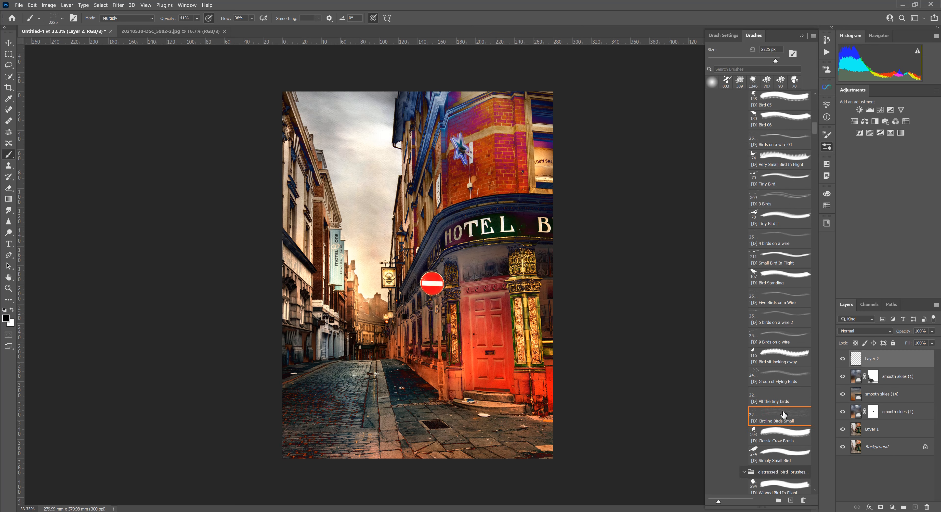
left_click(774, 394)
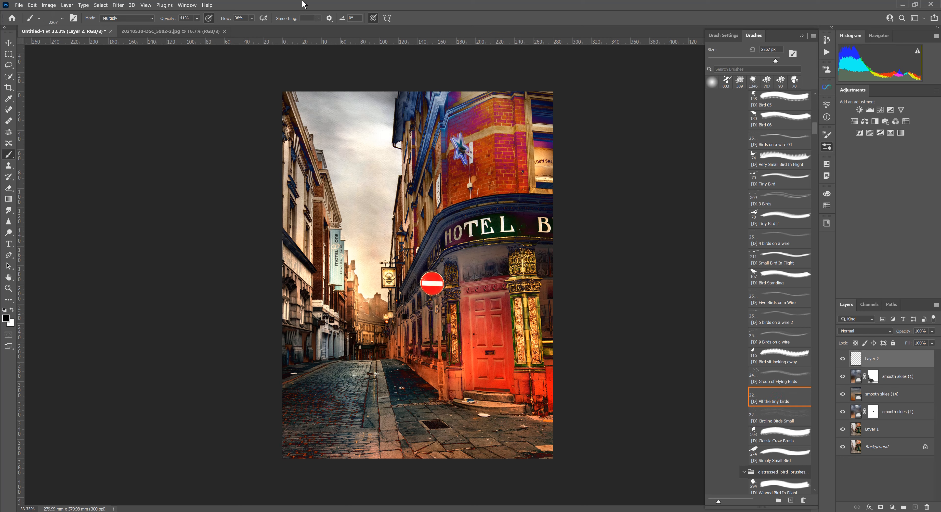
Stamp the small birds in black onto the sky with the brush at 100% opacity and 100% flow
left_click(196, 18)
left_click_drag(205, 29, 286, 31)
left_click(251, 18)
left_click(354, 148)
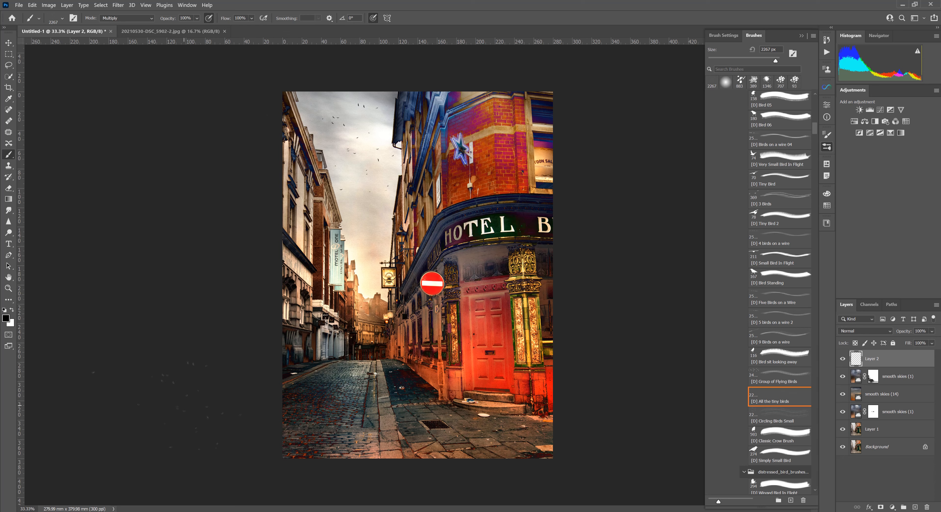
Adjust the bird layer's opacity and stamp all visible layers into a new merged layer on top
left_click(932, 332)
left_click(927, 341)
left_click(930, 340)
left_click(929, 341)
left_click_drag(930, 342, 929, 343)
left_click(634, 340)
key("ctrl+shift+alt+e")
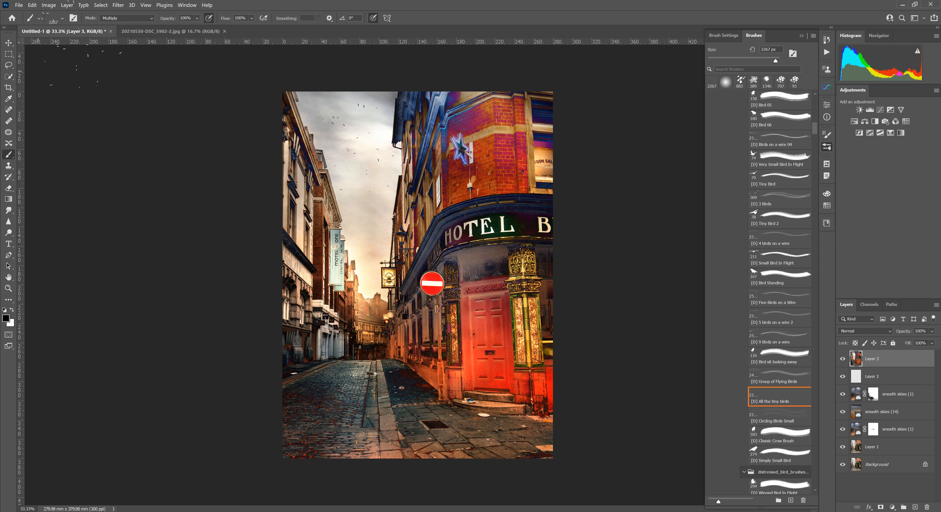
Switch the brush to Soft Round with a size of 139 px
left_click(61, 20)
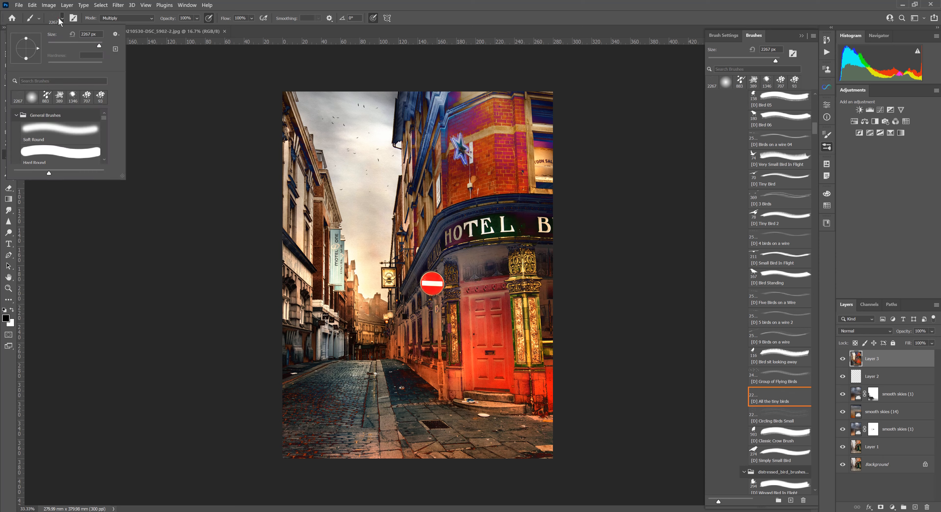
left_click(42, 131)
left_click_drag(91, 46, 81, 42)
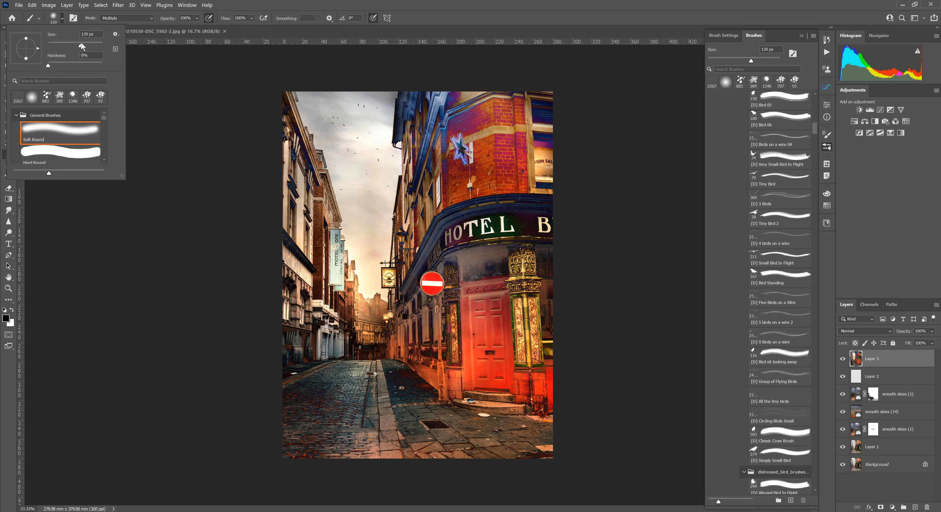
left_click(145, 91)
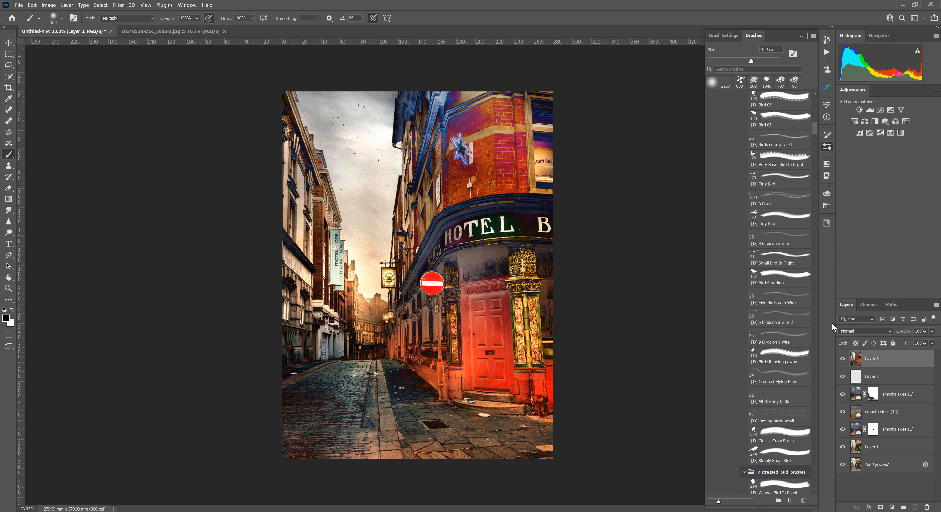
Open the Filter Gallery for the merged layer and set its preview to 33.3% to show the whole photo
left_click(119, 5)
left_click(134, 45)
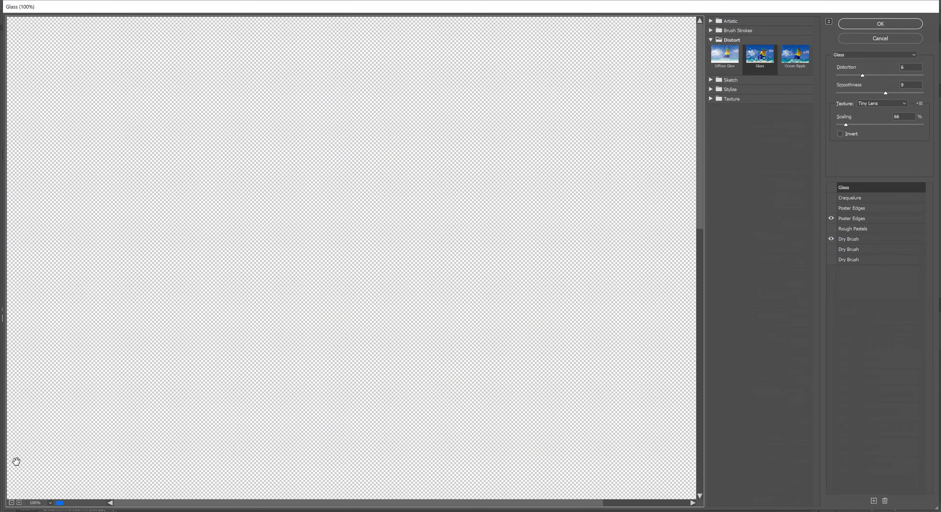
left_click(11, 503)
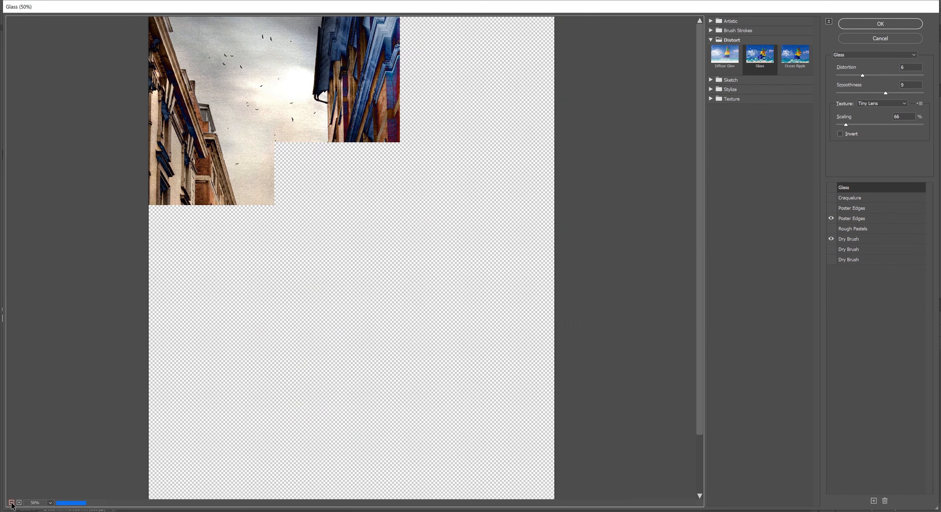
left_click(11, 503)
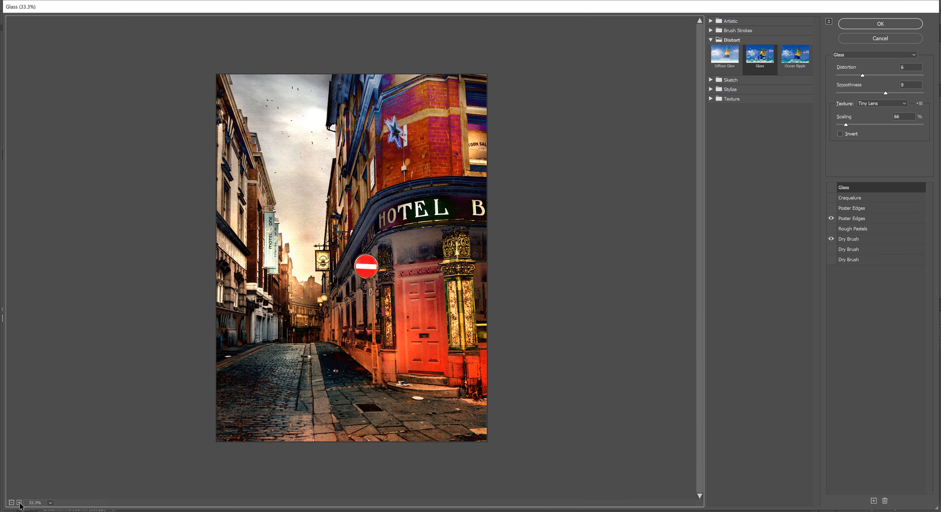
left_click(19, 502)
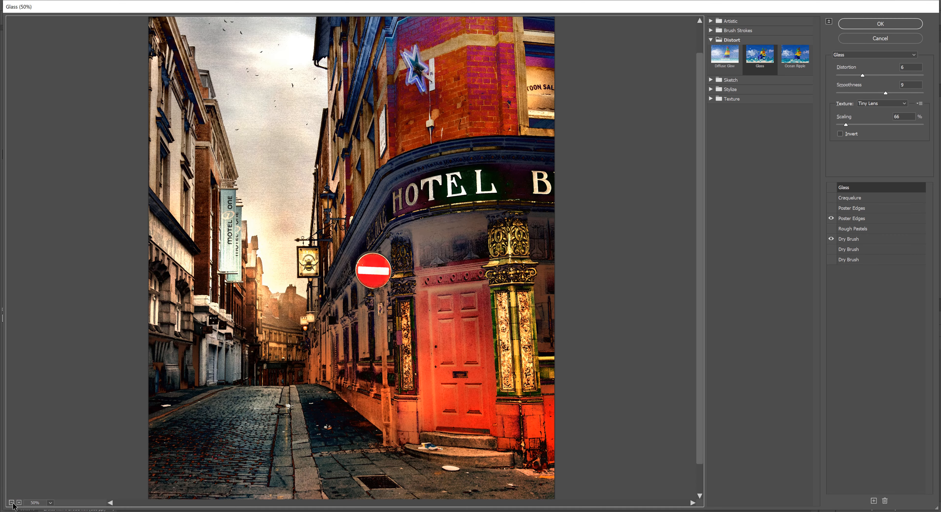
left_click(12, 503)
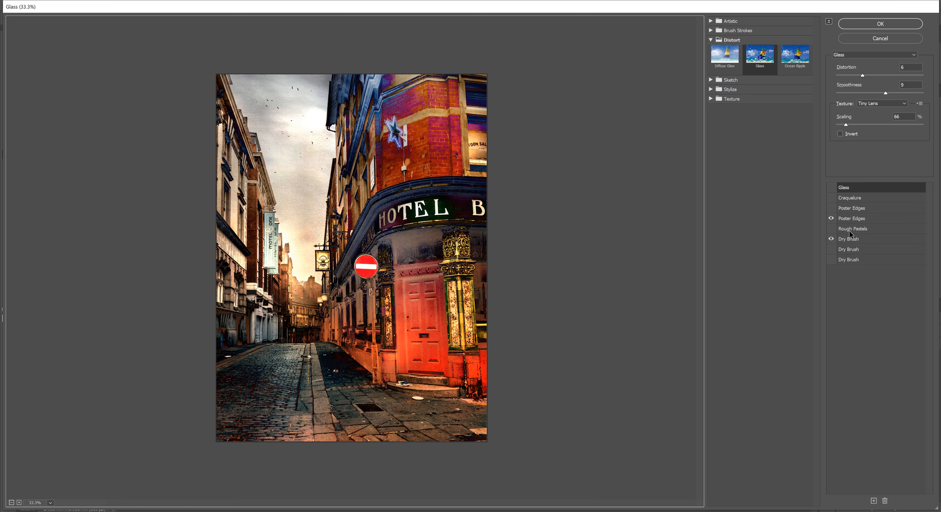
Compare the photo without and with the Poster Edges and Dry Brush effects, and apply both to the merged layer
left_click(831, 219)
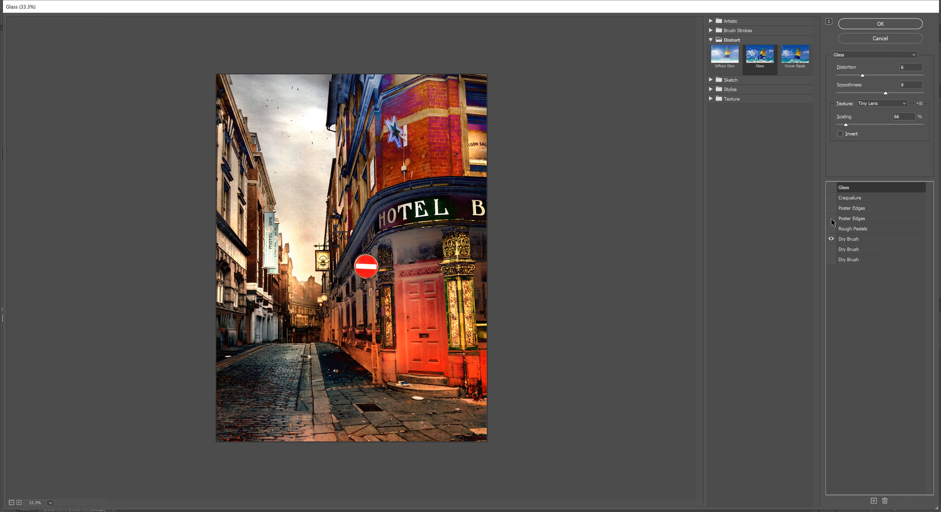
left_click(832, 239)
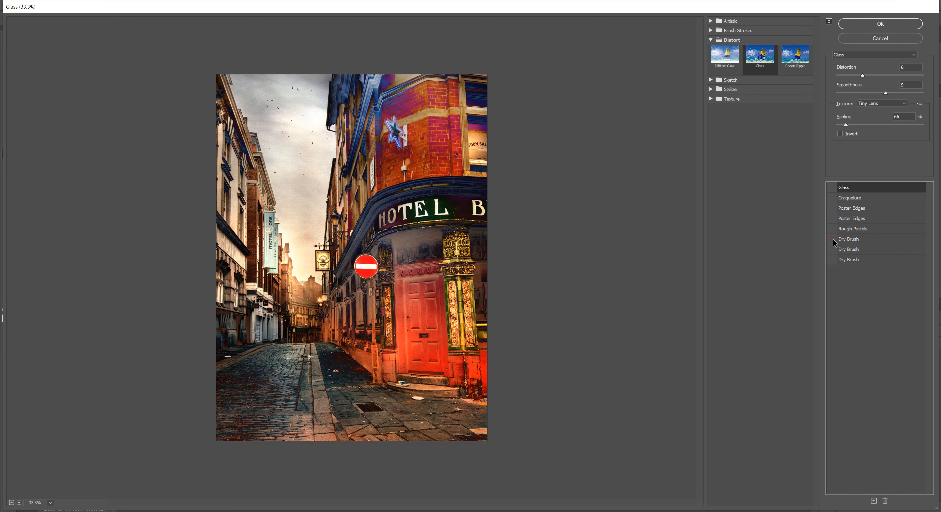
left_click(833, 219)
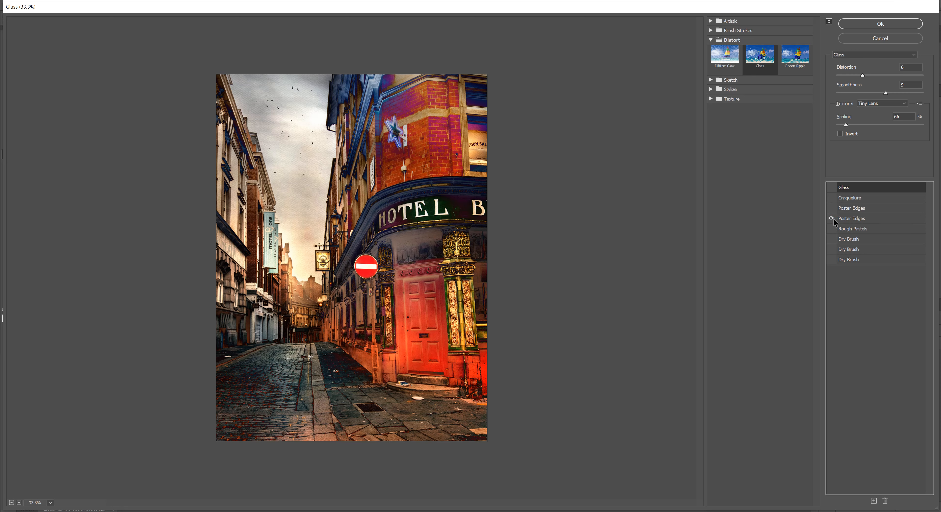
left_click(831, 238)
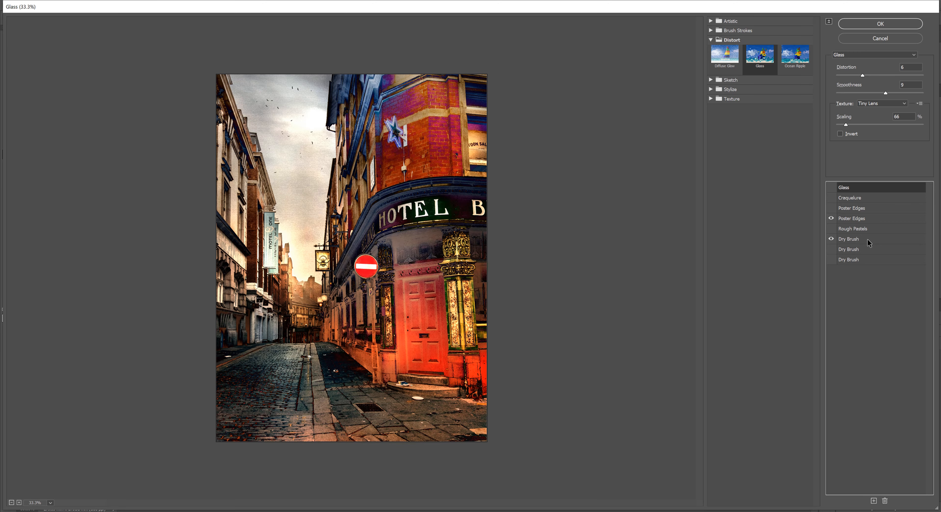
left_click(870, 24)
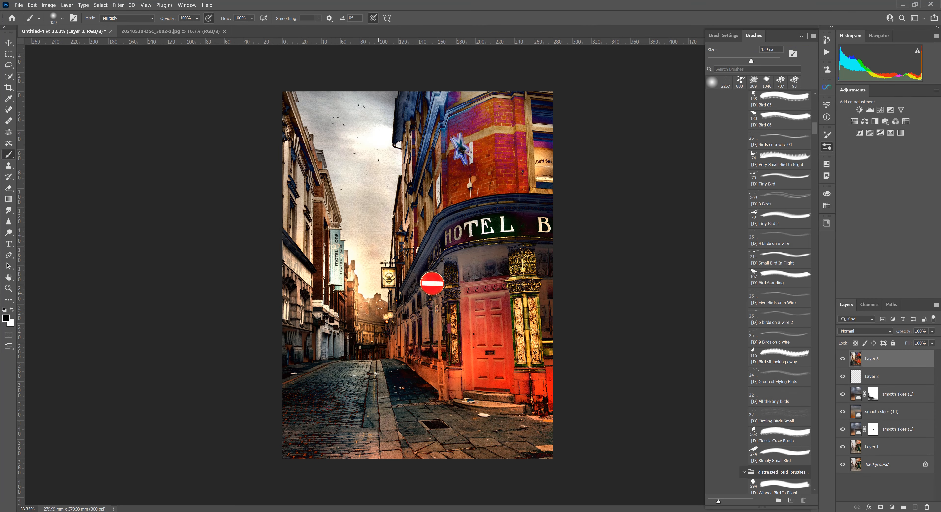
Adjust the merged layer's tones with Levels, setting the white input to 245 and the midtones to about 1.02
key("ctrl+plus")
key("ctrl+plus")
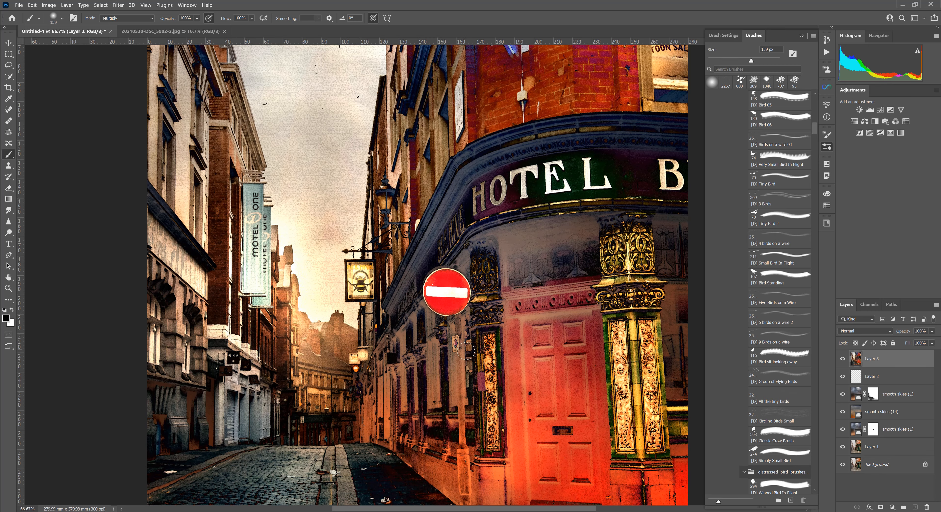
key("ctrl+minus")
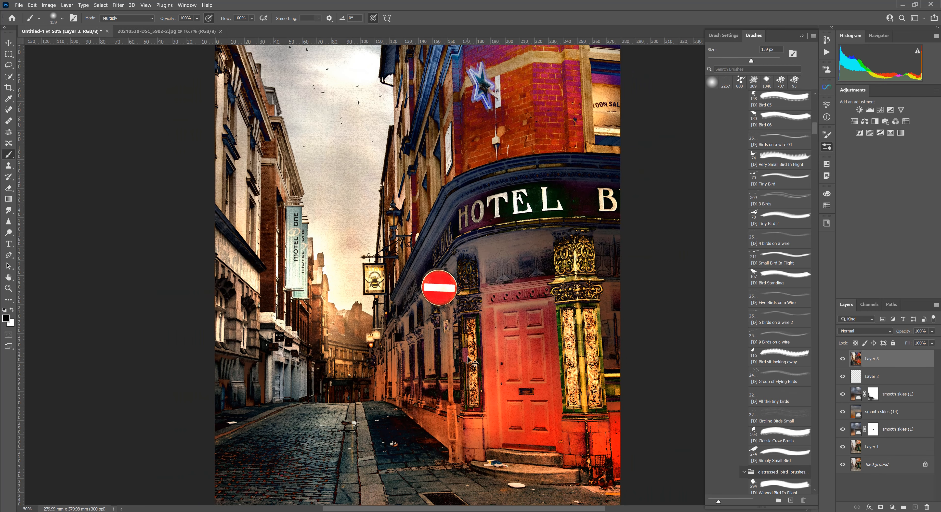
key("ctrl+minus")
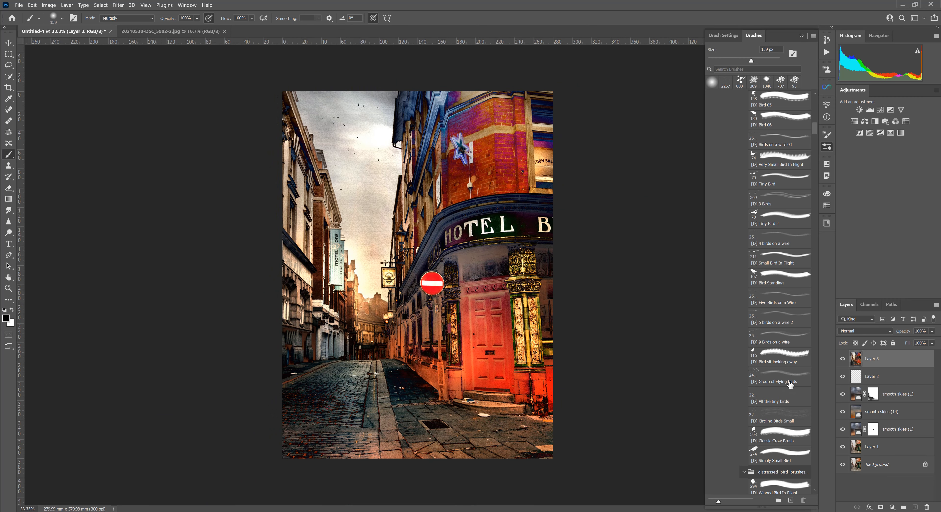
key("ctrl+minus")
key("ctrl+l")
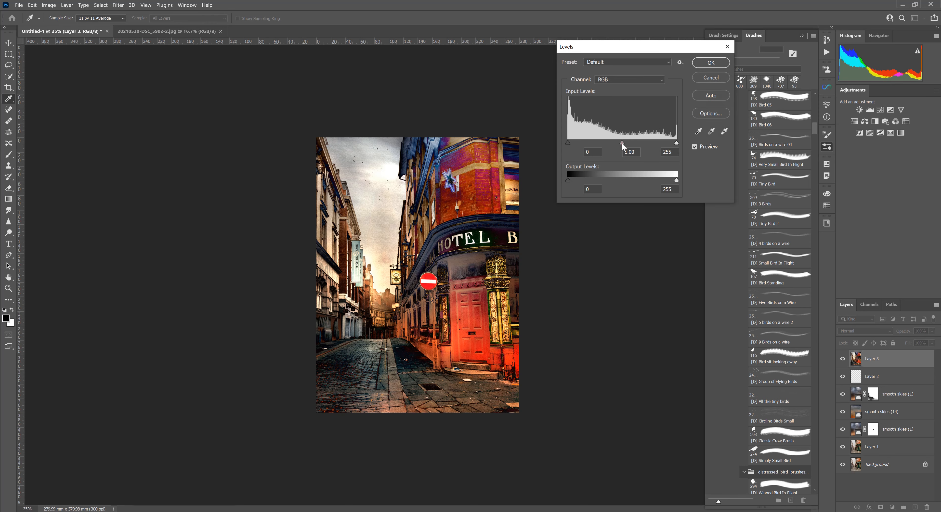
left_click_drag(621, 142, 628, 144)
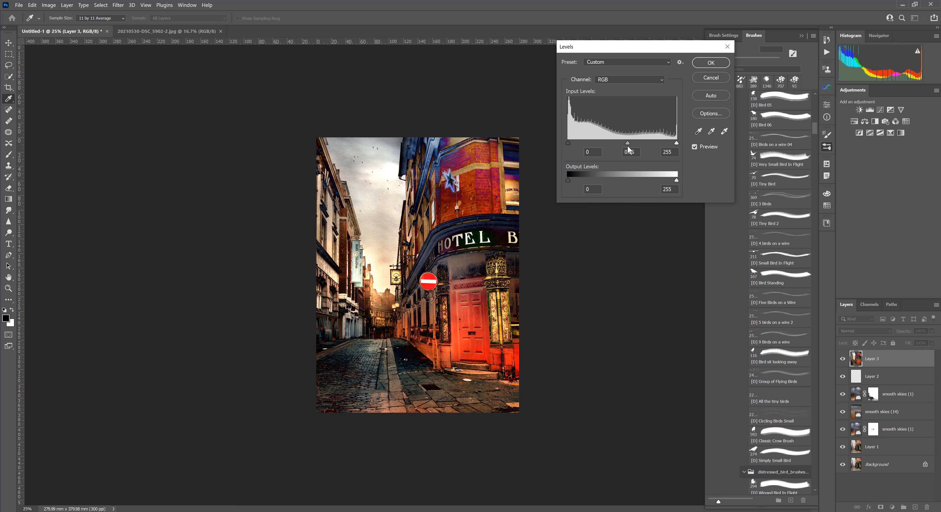
left_click_drag(628, 145, 672, 143)
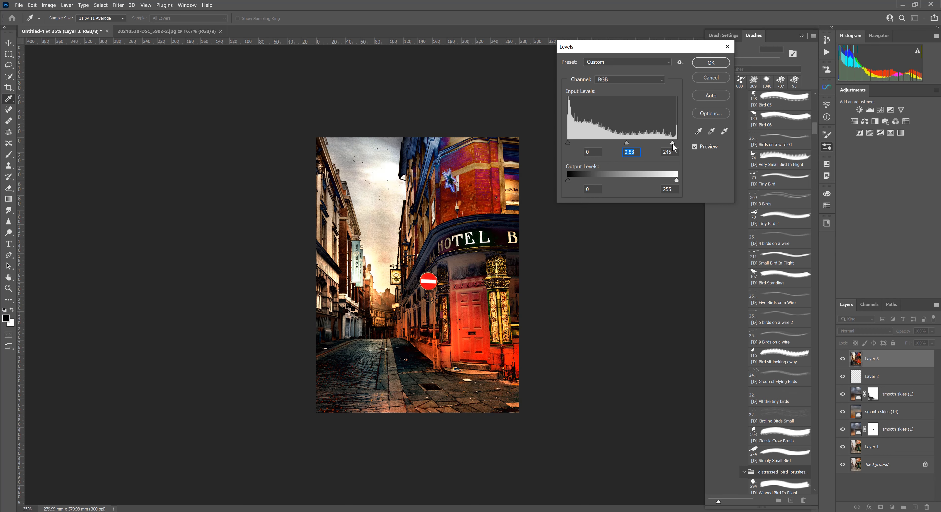
key("Tab")
left_click_drag(625, 142, 621, 143)
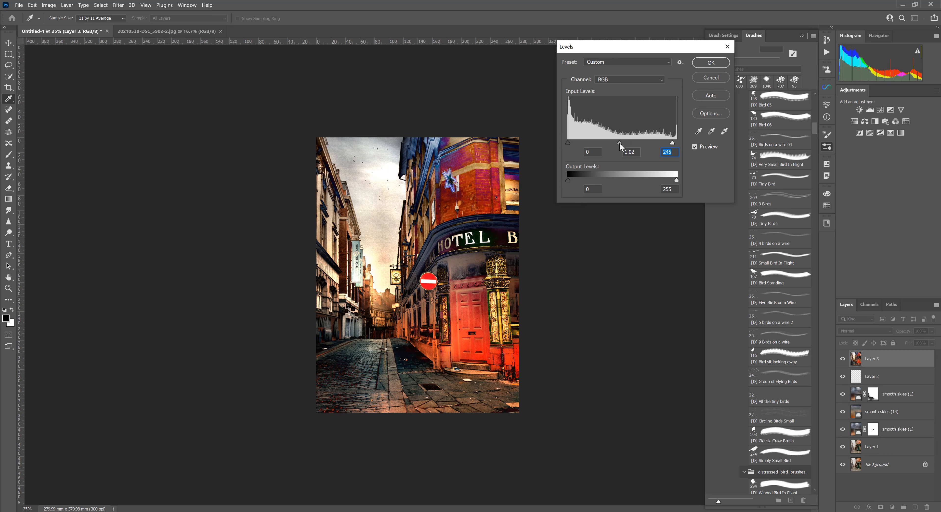
Fine-tune the input sliders, slightly lower the white output level, and apply the Levels adjustment
left_click_drag(620, 142, 675, 143)
left_click(677, 144)
mouse_move(676, 180)
left_mouse_down()
mouse_move(659, 183)
mouse_move(675, 184)
left_mouse_up()
left_click(706, 66)
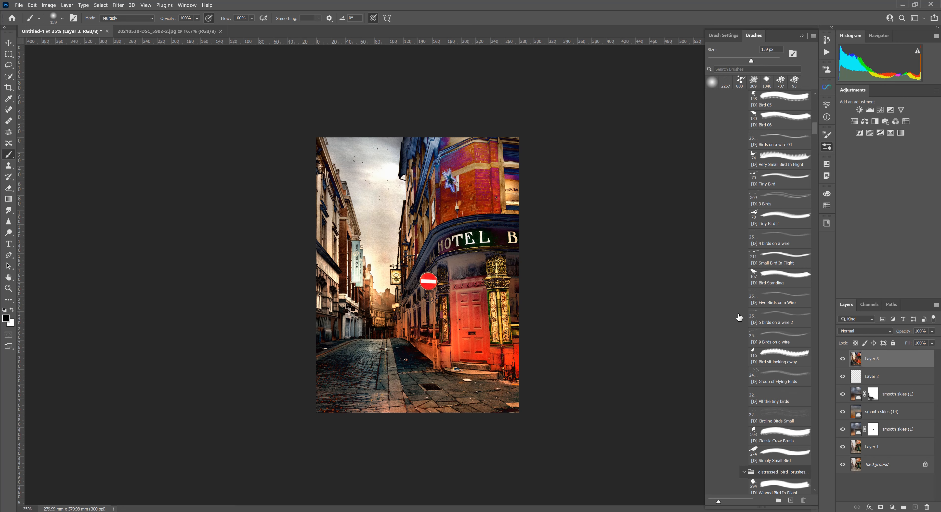
Flatten the image and extend the canvas by 6 inches in both width and height with a white border
left_click(936, 306)
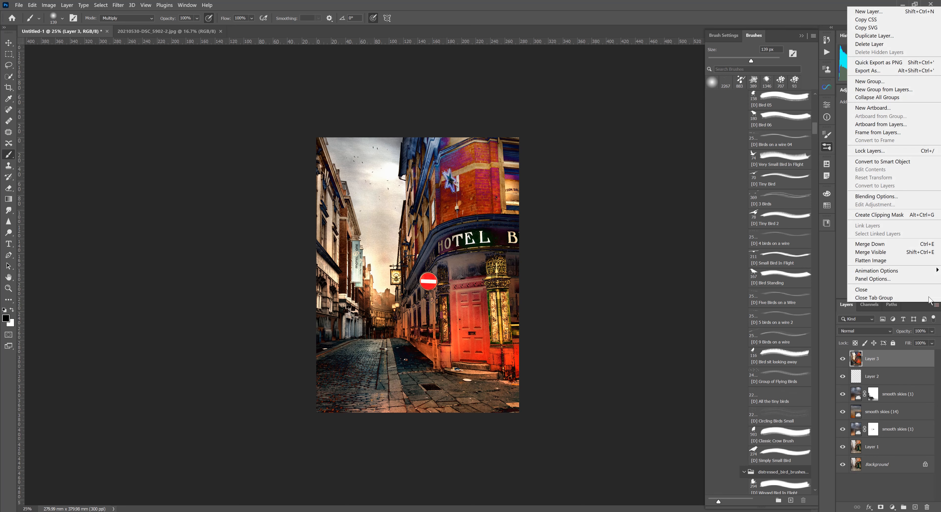
left_click(895, 260)
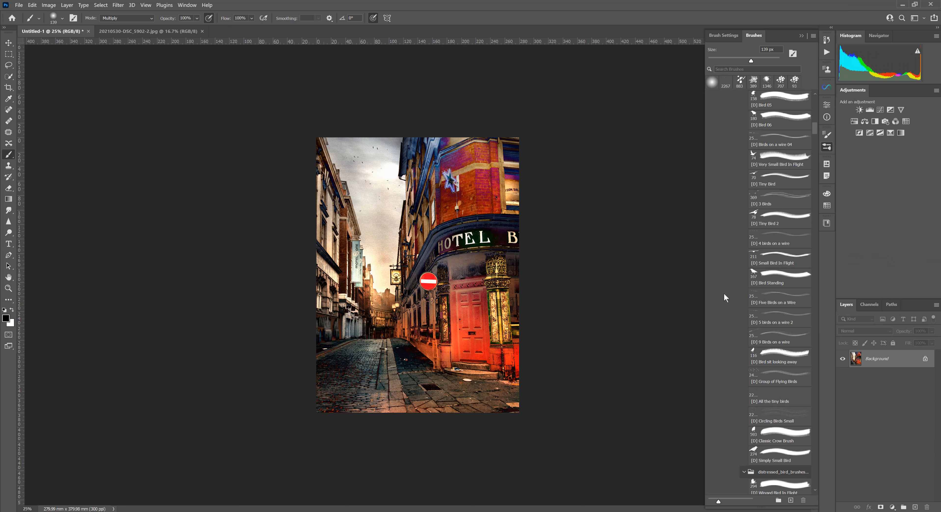
left_click(47, 8)
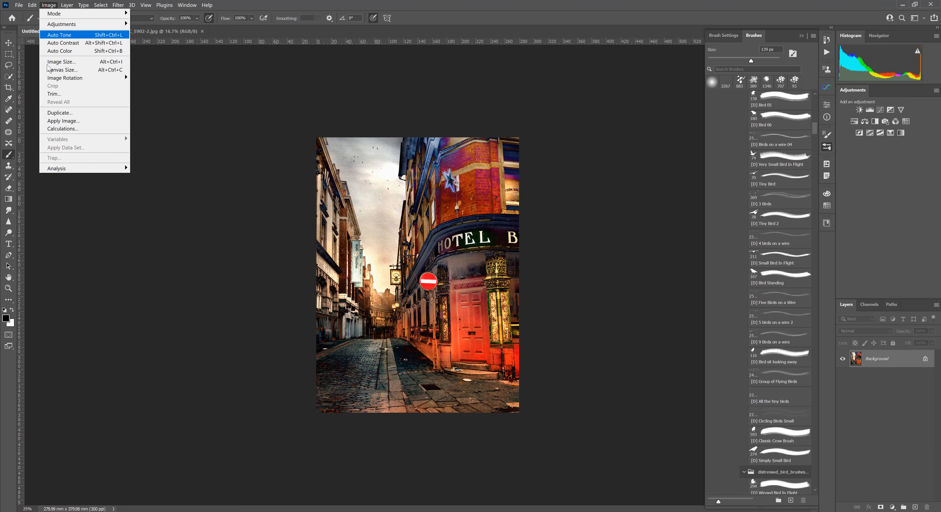
left_click(62, 70)
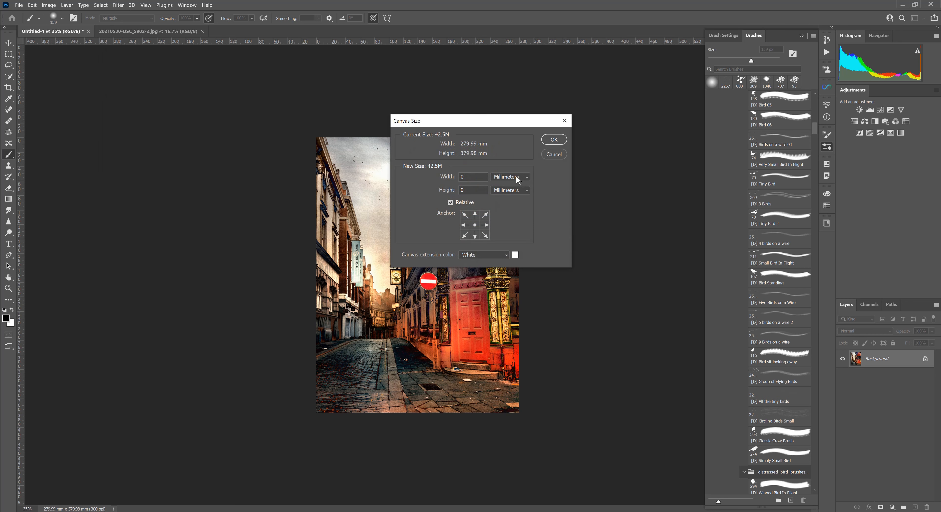
left_click(519, 177)
left_click(470, 175)
type("6")
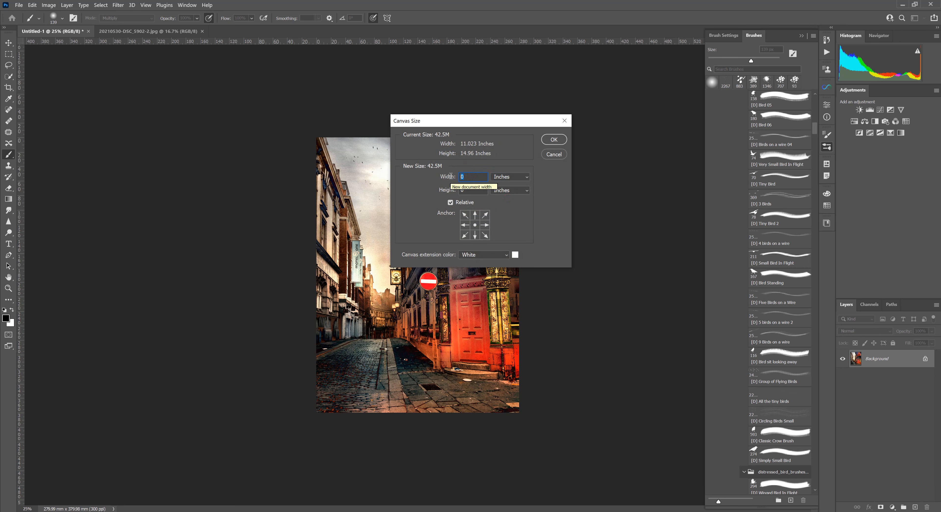
left_click(468, 190)
type("6")
left_click(554, 140)
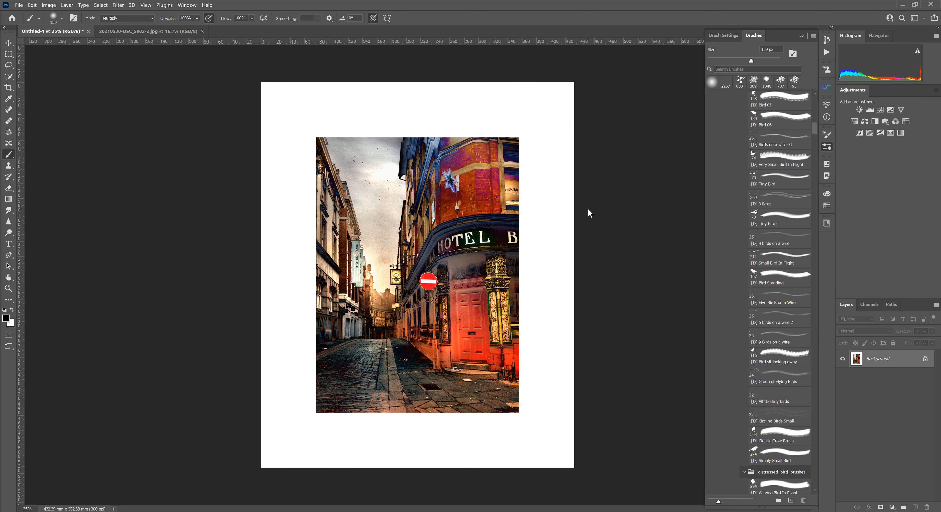